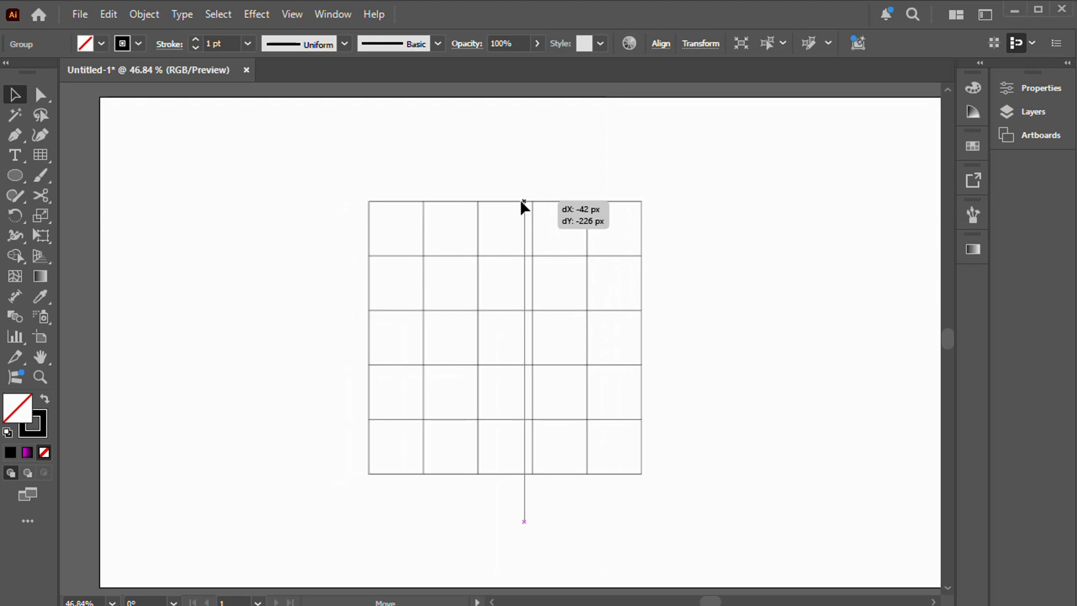
Step: Move the grid to the artboard's middle and merge its four upper-left cells into one RGB Red square with Shape Builder
{"action": "left_click_drag", "start_coordinate": [520, 201], "coordinate": [520, 201]}
{"action": "left_click", "coordinate": [843, 257]}
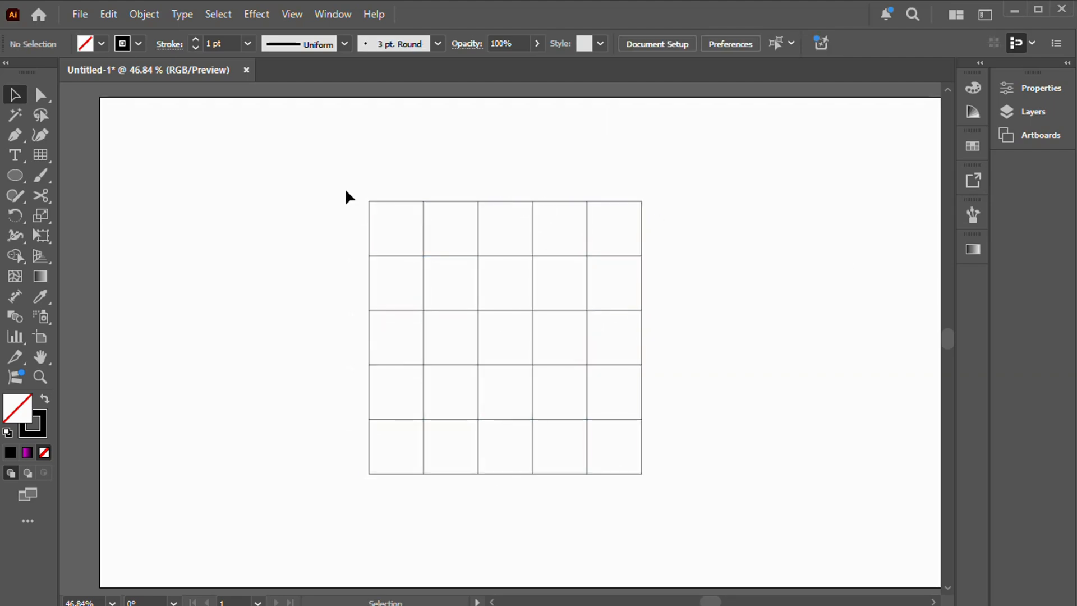
{"action": "left_click_drag", "start_coordinate": [346, 191], "coordinate": [704, 501]}
{"action": "left_click", "coordinate": [15, 255]}
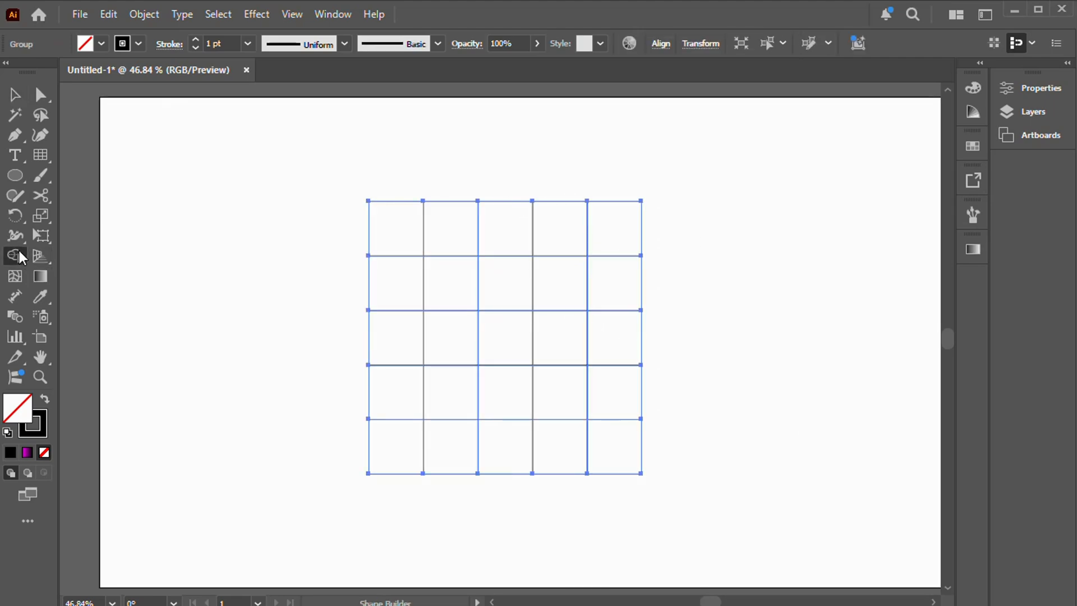
{"action": "left_click", "coordinate": [101, 45]}
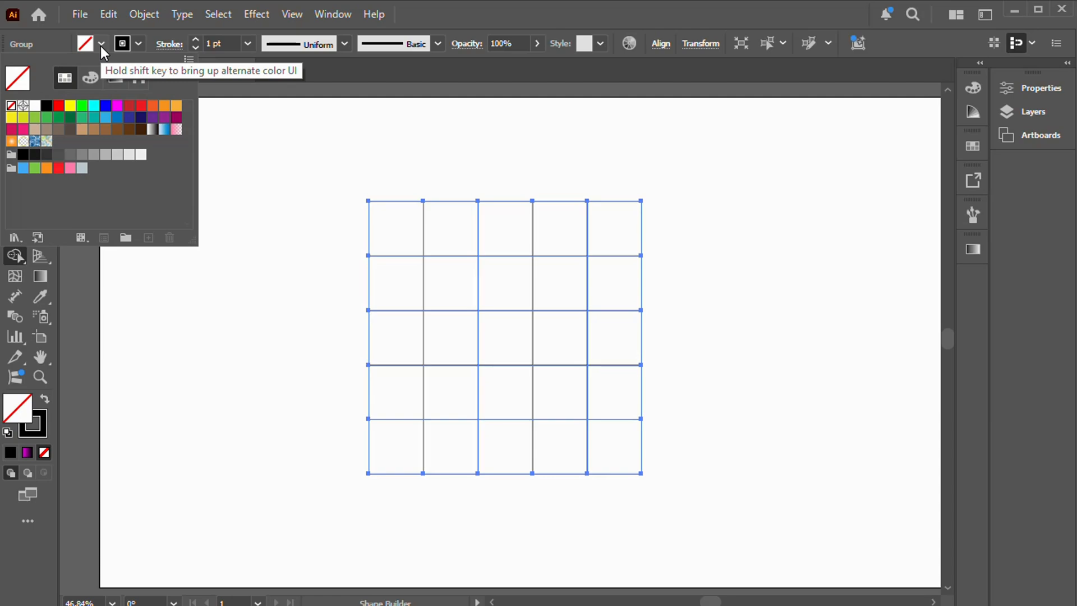
{"action": "left_click", "coordinate": [59, 106]}
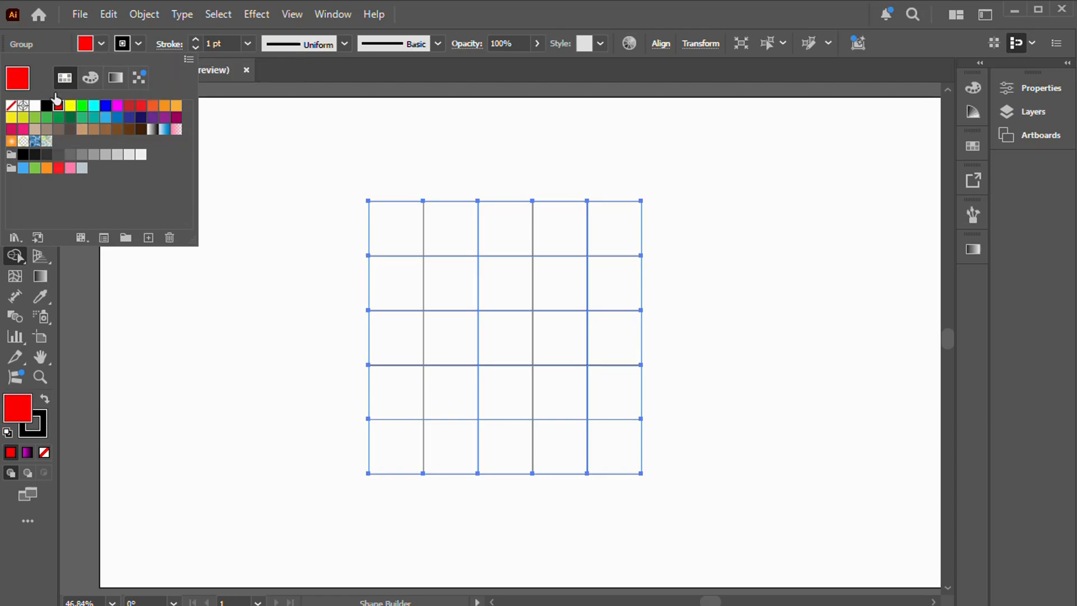
{"action": "left_click", "coordinate": [390, 229]}
{"action": "mouse_move", "coordinate": [386, 221]}
{"action": "left_mouse_down"}
{"action": "mouse_move", "coordinate": [388, 248]}
{"action": "mouse_move", "coordinate": [429, 274]}
{"action": "mouse_move", "coordinate": [440, 243]}
{"action": "mouse_move", "coordinate": [401, 221]}
{"action": "left_mouse_up"}
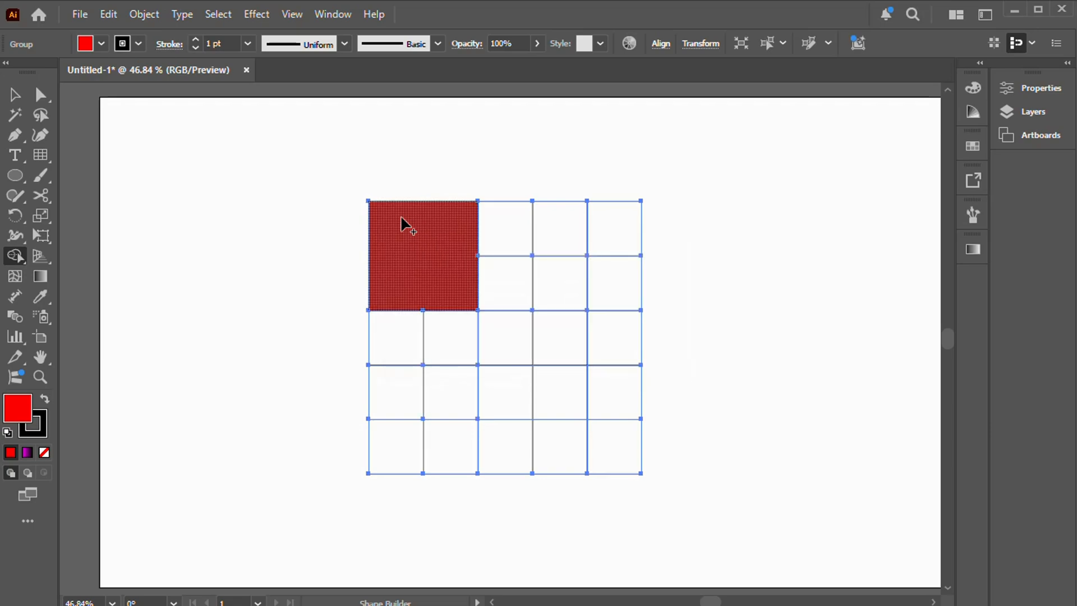
Step: Merge the four lower-right grid cells into one RGB Green square with Shape Builder
{"action": "left_click", "coordinate": [102, 46]}
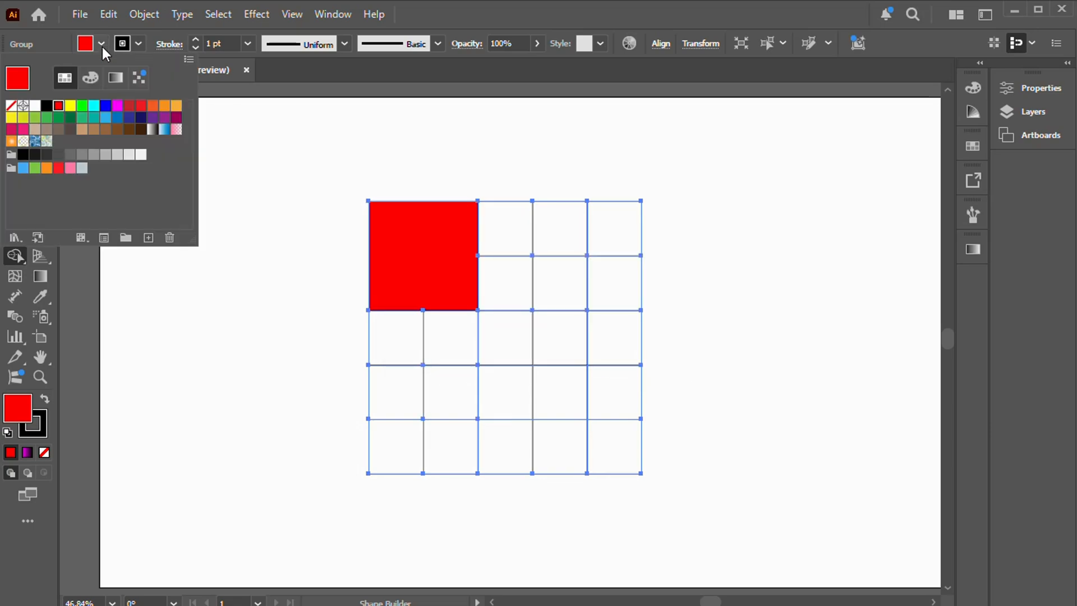
{"action": "left_click", "coordinate": [84, 110]}
{"action": "left_click", "coordinate": [563, 391]}
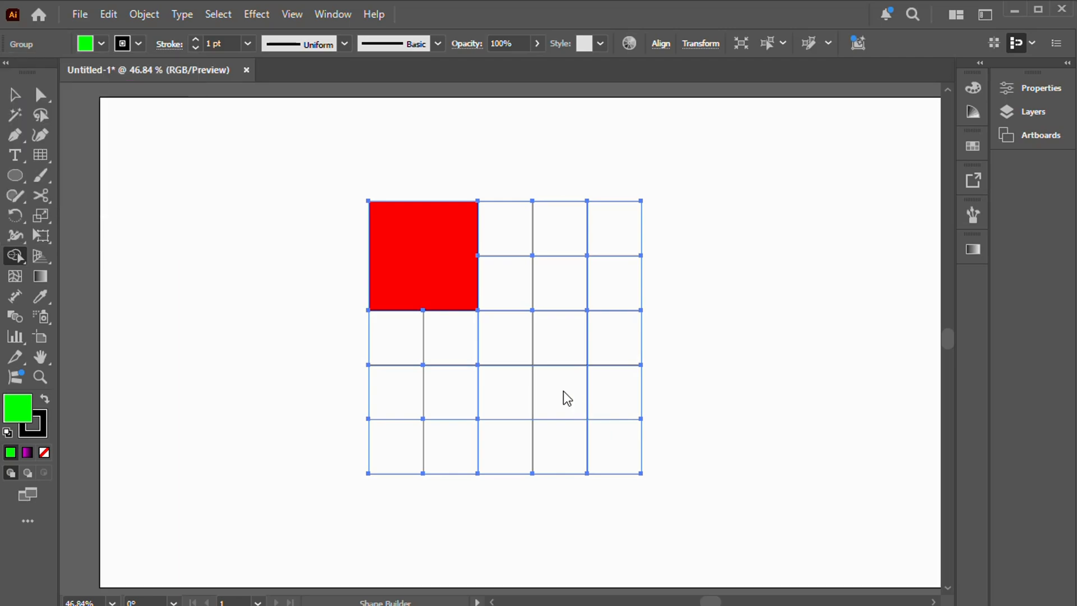
{"action": "mouse_move", "coordinate": [559, 388]}
{"action": "left_mouse_down"}
{"action": "mouse_move", "coordinate": [565, 430]}
{"action": "mouse_move", "coordinate": [602, 442]}
{"action": "mouse_move", "coordinate": [606, 415]}
{"action": "left_mouse_up"}
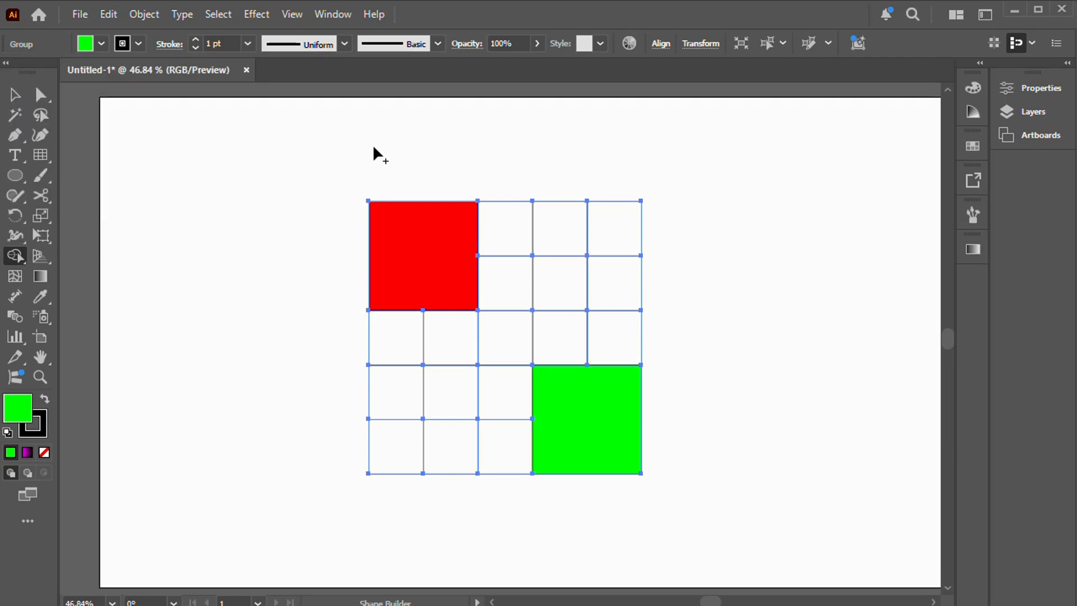
Step: Merge the eight lower-left grid cells around the center cell into one blue L-shaped block with Shape Builder
{"action": "left_click", "coordinate": [101, 44]}
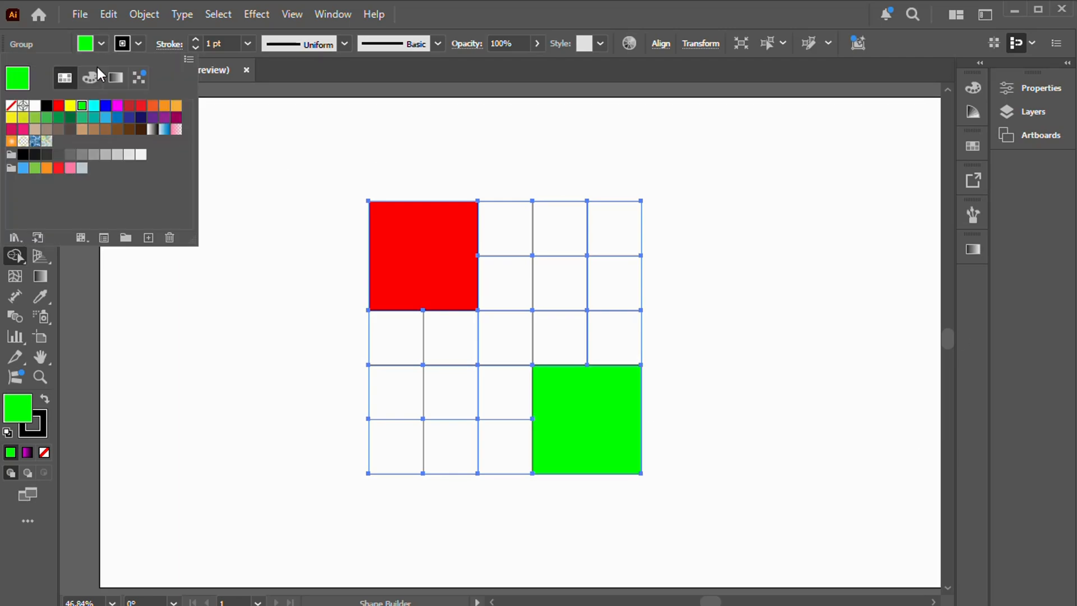
{"action": "left_click", "coordinate": [104, 108]}
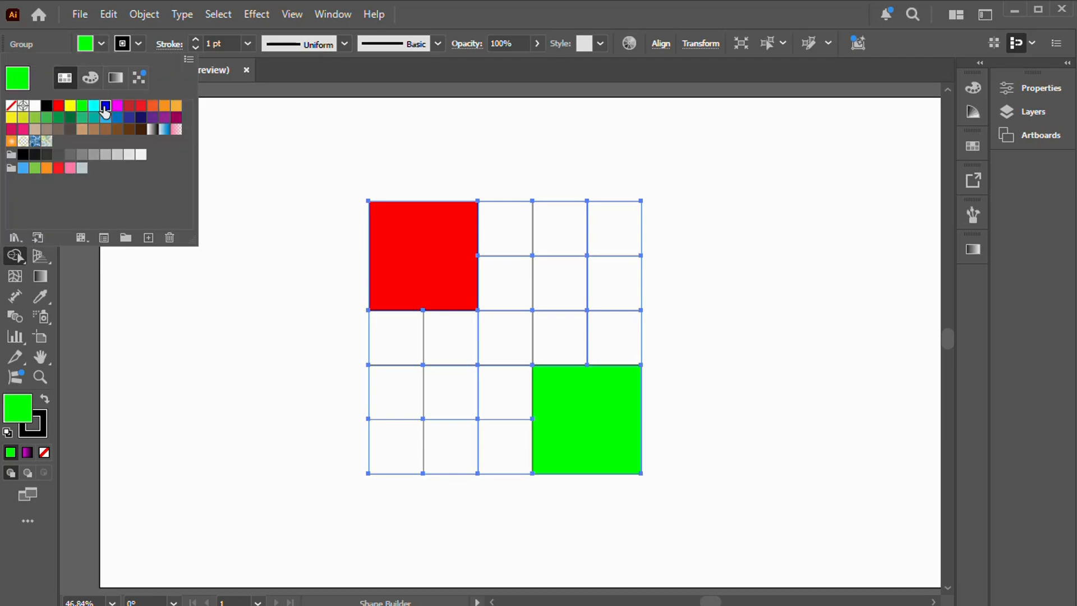
{"action": "left_click", "coordinate": [391, 343]}
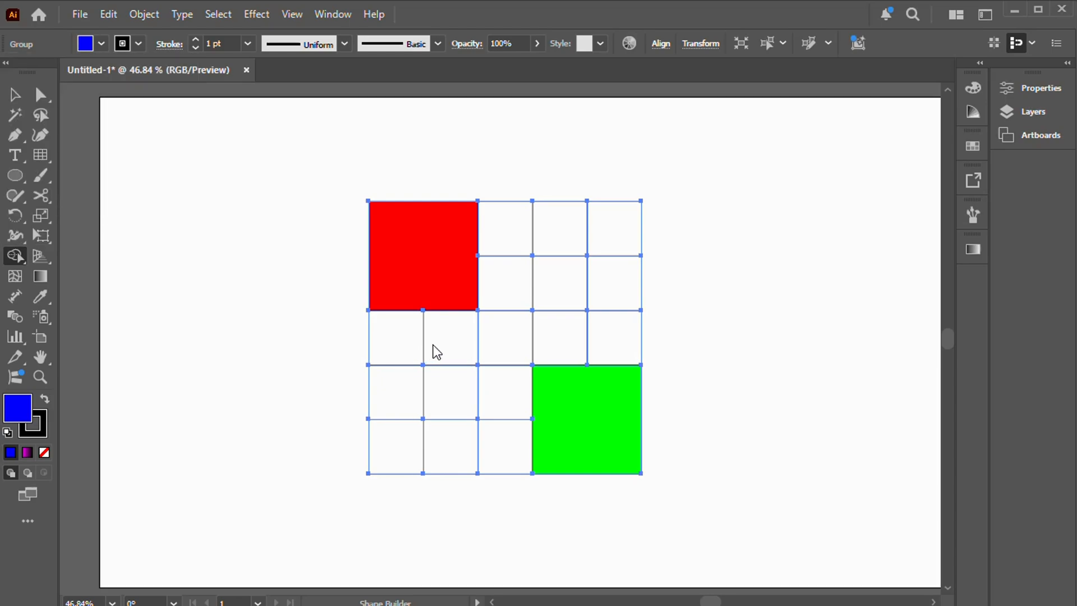
{"action": "mouse_move", "coordinate": [433, 345]}
{"action": "left_mouse_down"}
{"action": "mouse_move", "coordinate": [427, 392]}
{"action": "mouse_move", "coordinate": [406, 394]}
{"action": "mouse_move", "coordinate": [406, 434]}
{"action": "mouse_move", "coordinate": [481, 445]}
{"action": "mouse_move", "coordinate": [493, 409]}
{"action": "left_mouse_up"}
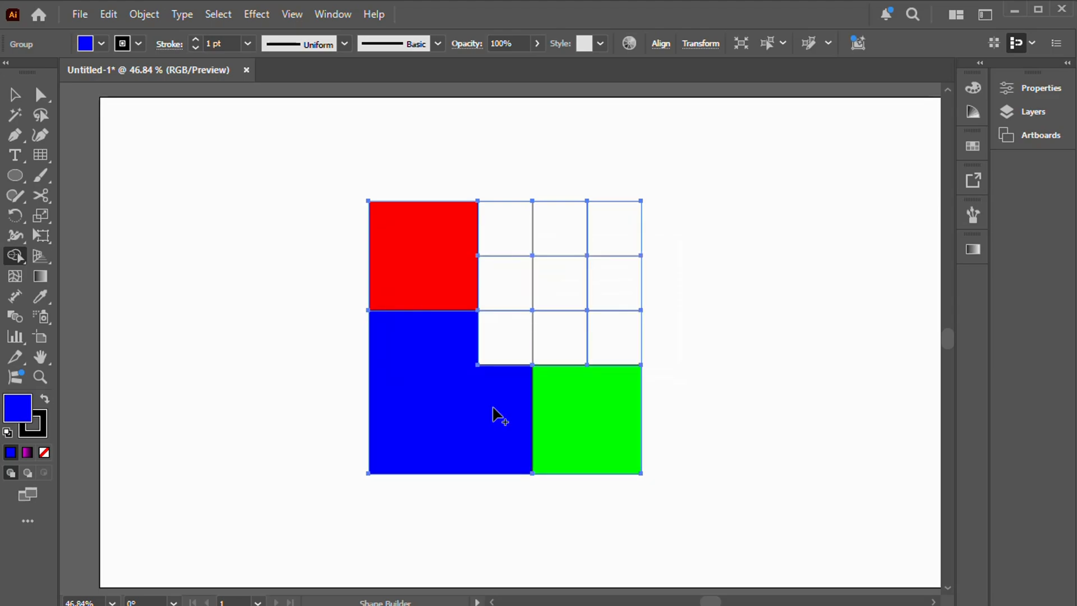
Step: Merge the eight upper-right grid cells around the center cell into one L-shaped block and fill it with magenta
{"action": "left_click", "coordinate": [101, 45]}
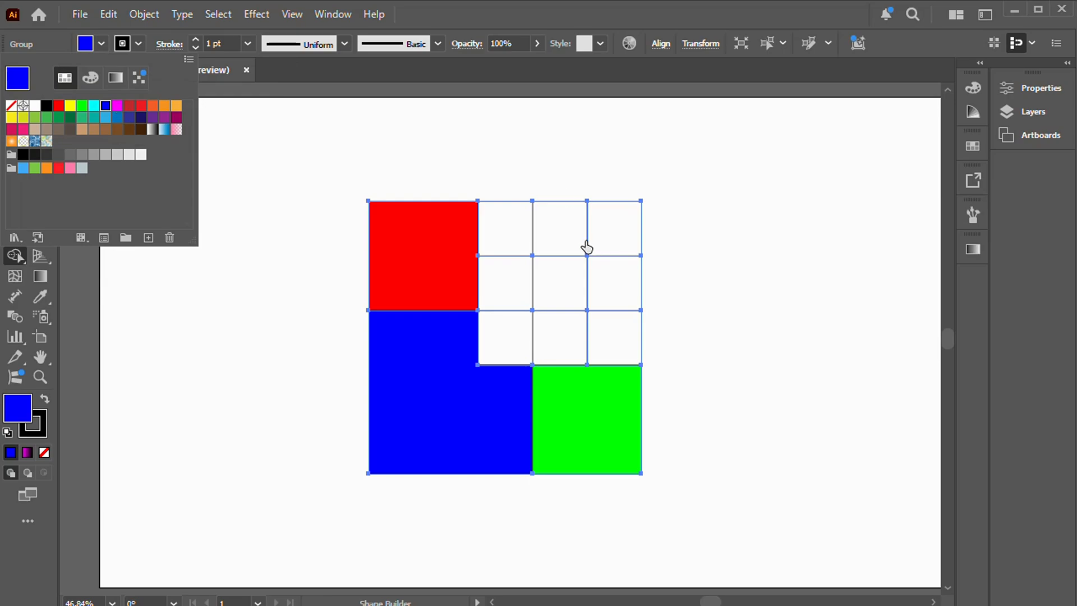
{"action": "left_click", "coordinate": [516, 227]}
{"action": "mouse_move", "coordinate": [507, 236]}
{"action": "left_mouse_down"}
{"action": "mouse_move", "coordinate": [510, 270]}
{"action": "mouse_move", "coordinate": [590, 276]}
{"action": "mouse_move", "coordinate": [603, 246]}
{"action": "left_mouse_up"}
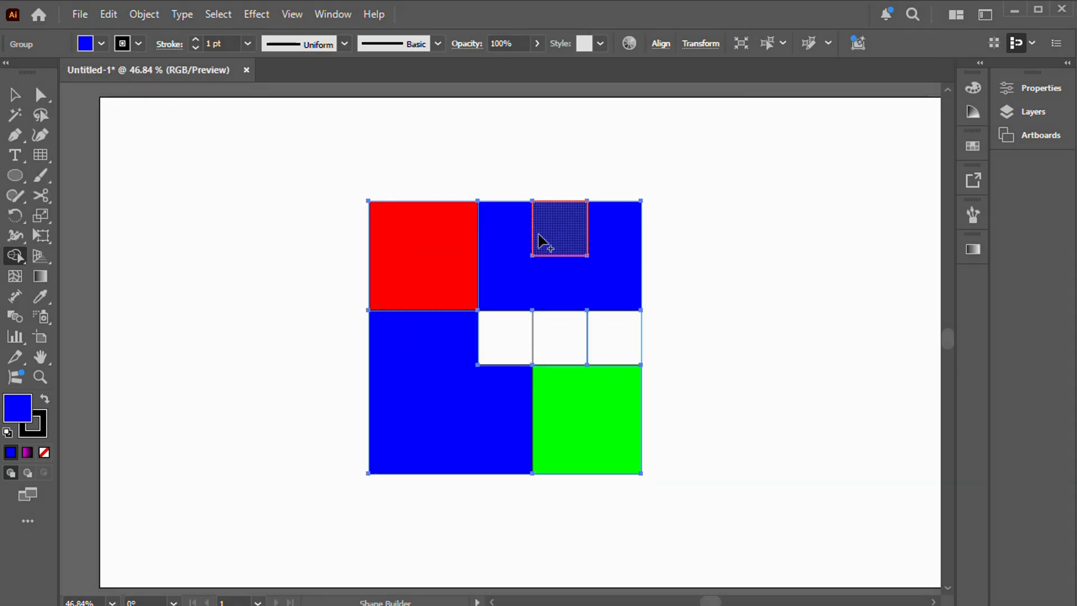
{"action": "mouse_move", "coordinate": [522, 236]}
{"action": "left_mouse_down"}
{"action": "mouse_move", "coordinate": [610, 255]}
{"action": "mouse_move", "coordinate": [609, 318]}
{"action": "mouse_move", "coordinate": [572, 337]}
{"action": "left_mouse_up"}
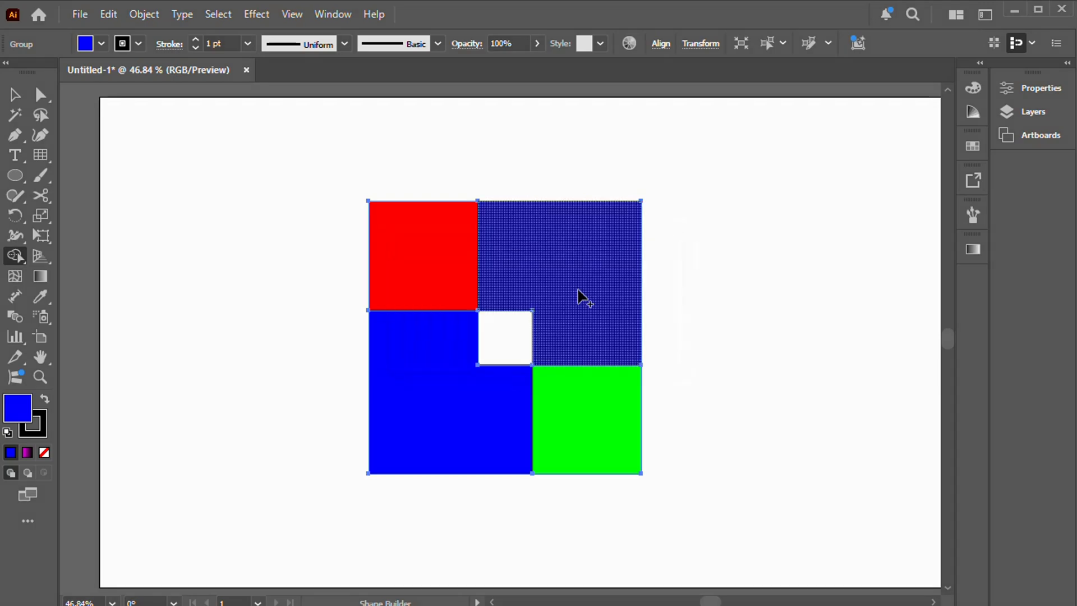
{"action": "left_click", "coordinate": [108, 49]}
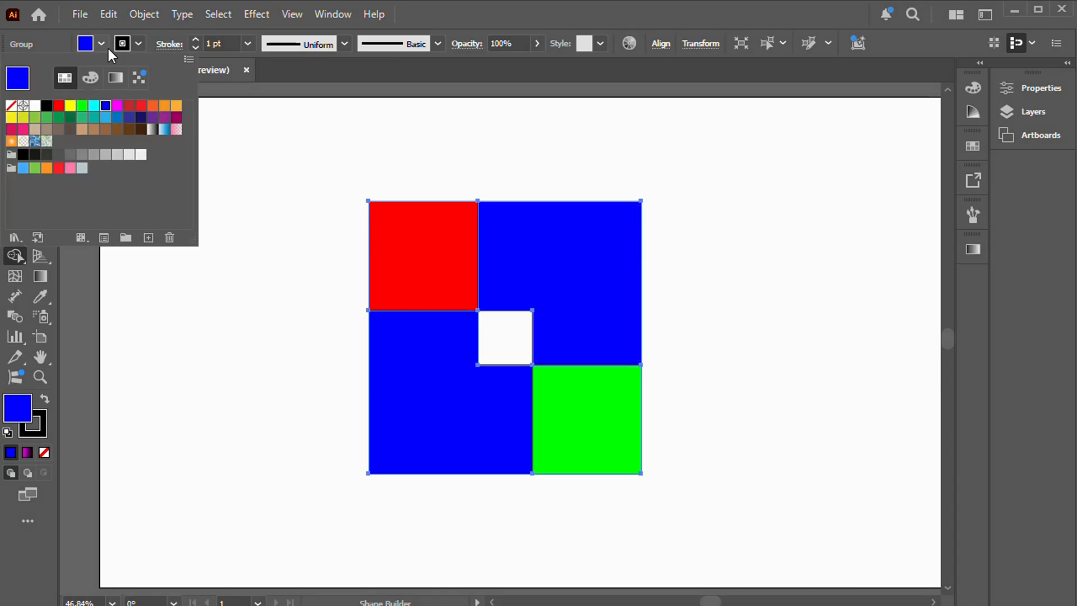
{"action": "left_click", "coordinate": [118, 105]}
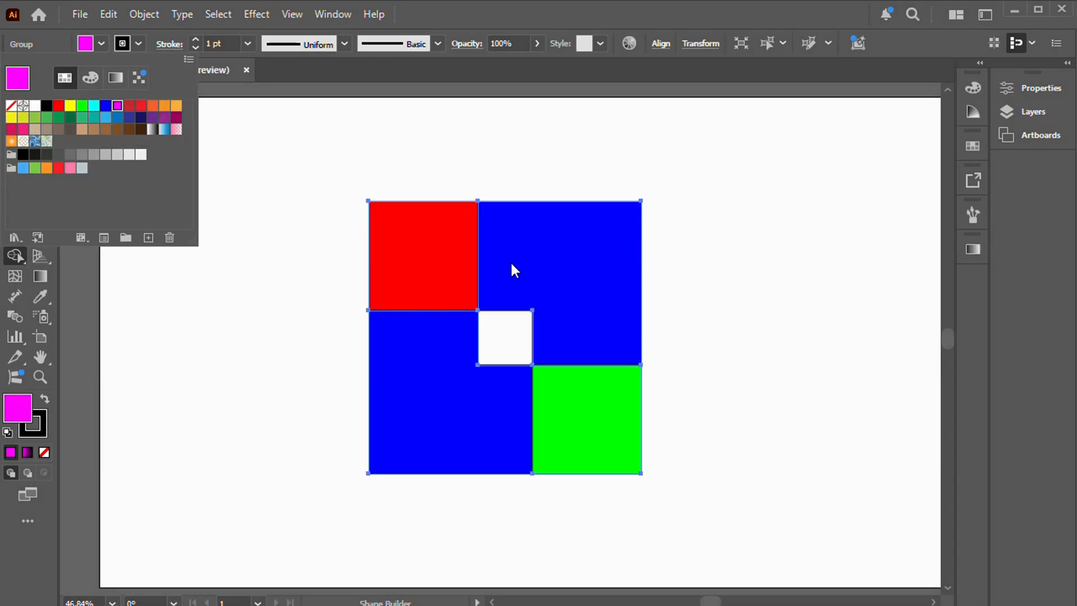
{"action": "left_click", "coordinate": [586, 269]}
Step: Round all corners of the grid's shapes to a radius of about 60 px, then deselect them
{"action": "left_click", "coordinate": [15, 95]}
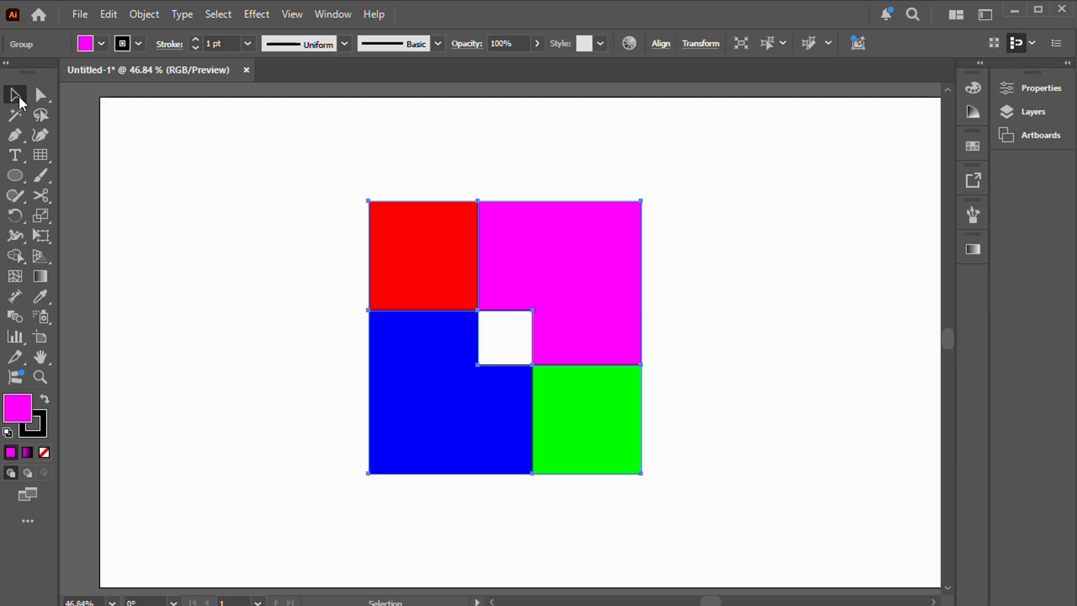
{"action": "left_click", "coordinate": [337, 180]}
{"action": "left_click_drag", "start_coordinate": [331, 194], "coordinate": [645, 504]}
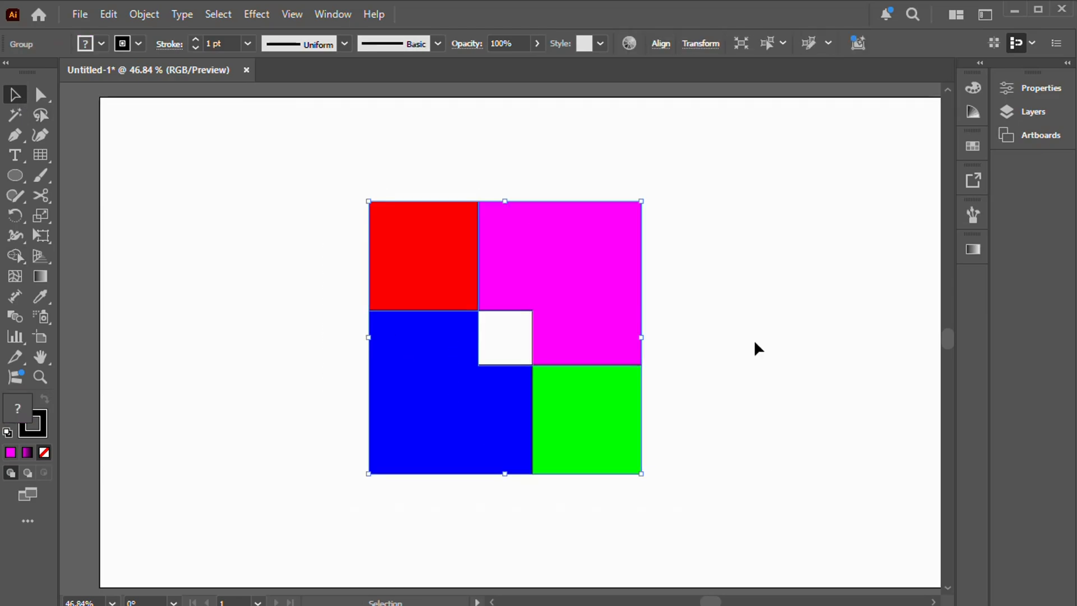
{"action": "left_click", "coordinate": [45, 96]}
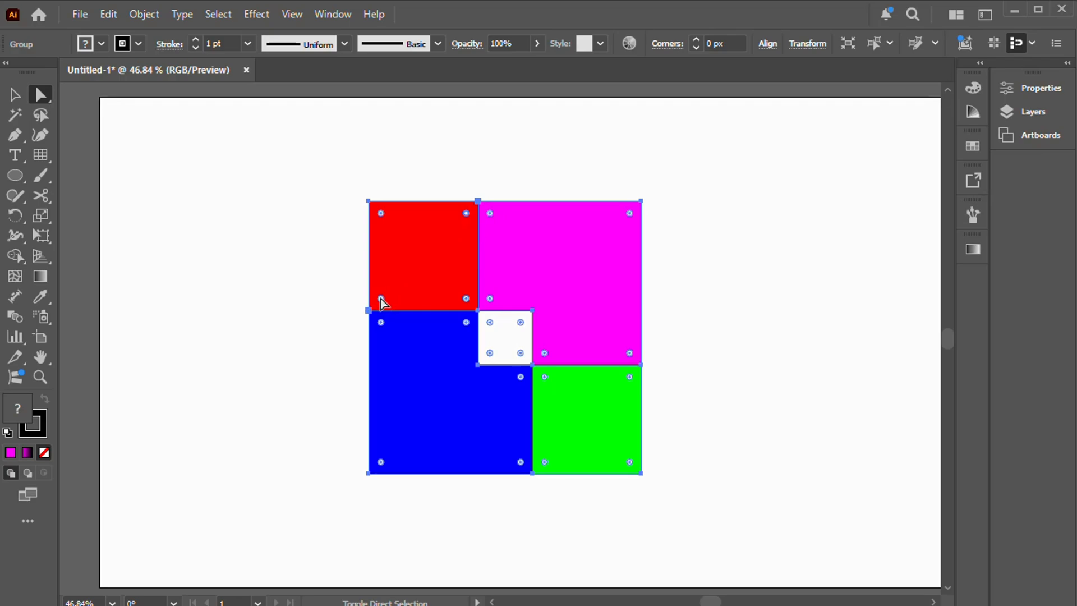
{"action": "left_click_drag", "start_coordinate": [382, 298], "coordinate": [433, 255]}
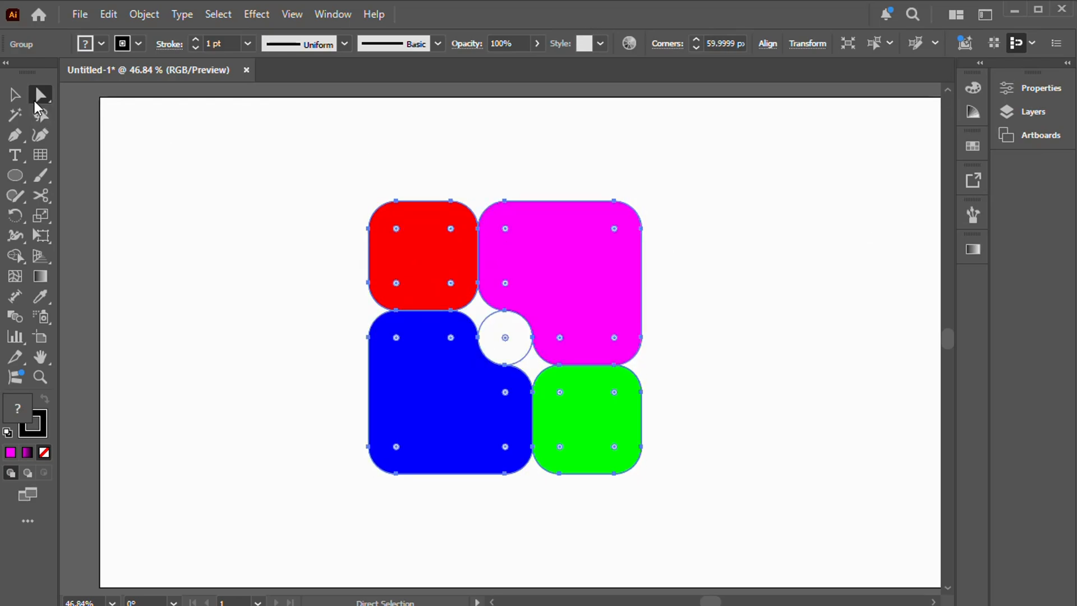
{"action": "left_click", "coordinate": [15, 94]}
{"action": "left_click", "coordinate": [827, 227]}
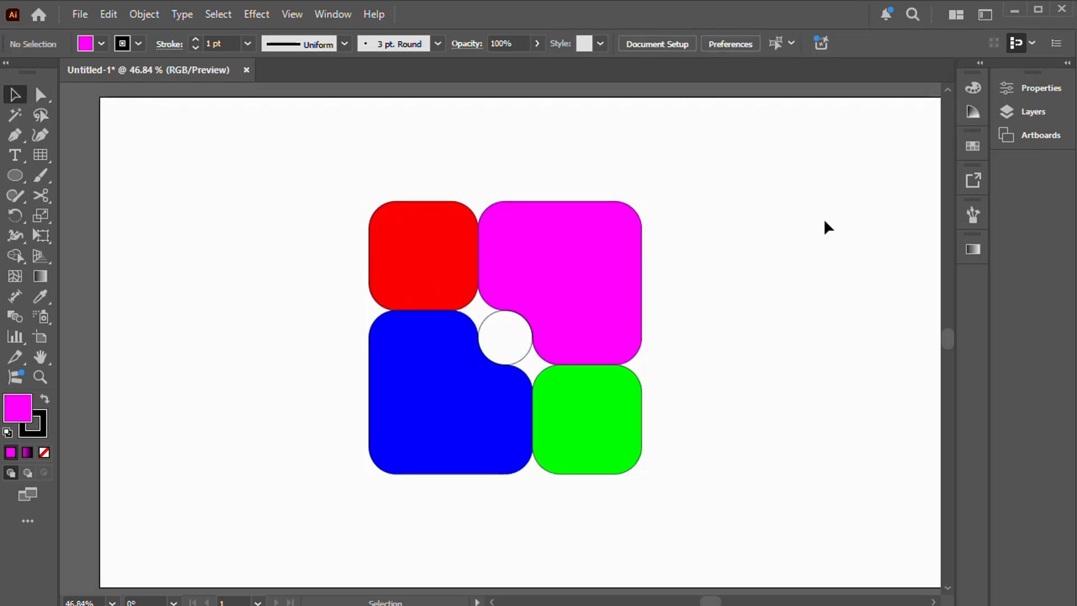
Step: Ungroup all the shapes and delete the small unfilled circle in the center
{"action": "left_click", "coordinate": [526, 351]}
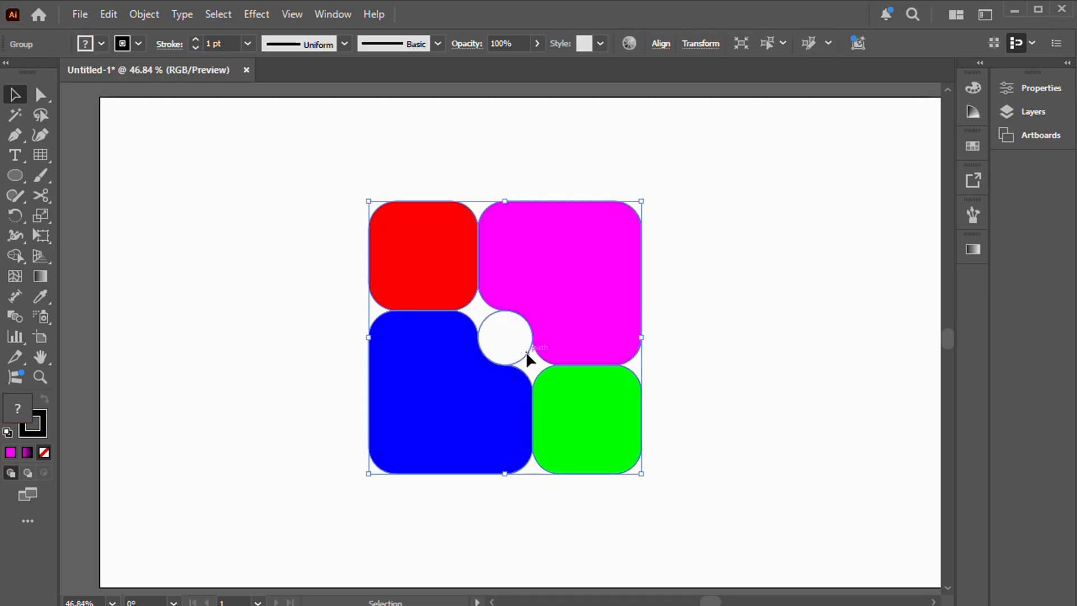
{"action": "left_click", "coordinate": [252, 210]}
{"action": "left_click_drag", "start_coordinate": [668, 515], "coordinate": [668, 515]}
{"action": "left_click", "coordinate": [144, 14]}
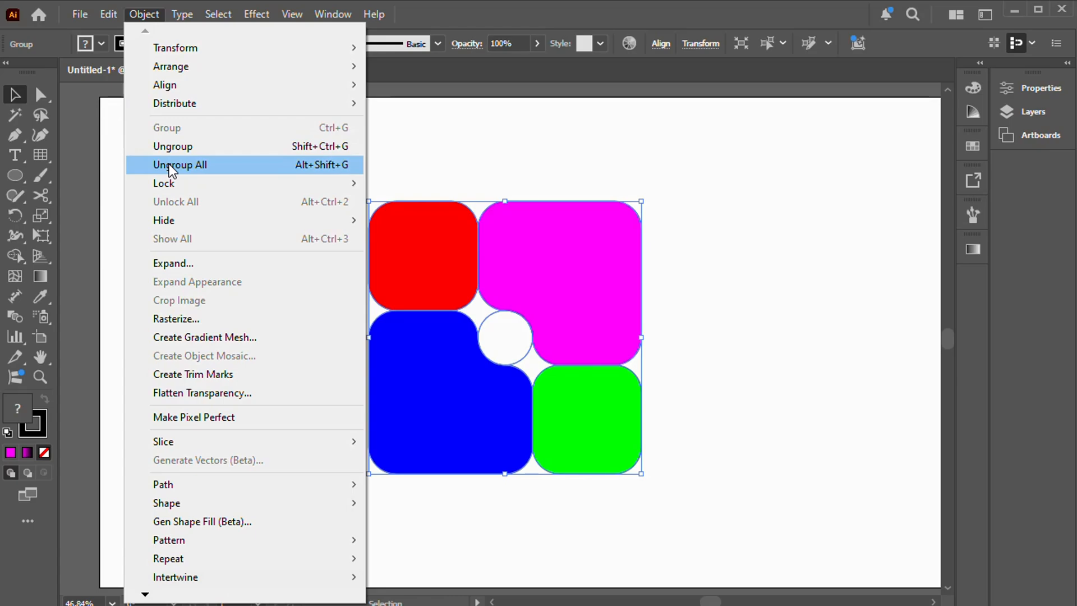
{"action": "left_click", "coordinate": [169, 164]}
{"action": "left_click", "coordinate": [749, 173]}
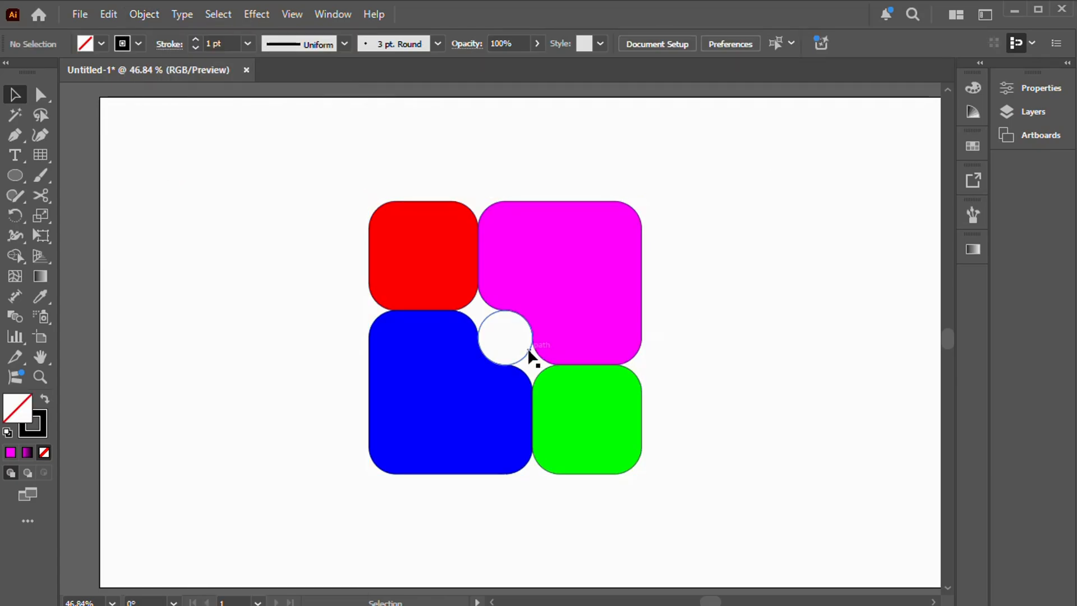
{"action": "left_click", "coordinate": [529, 351]}
{"action": "key", "text": "Delete"}
Step: Fill the red rounded square with a linear gradient running from magenta to violet 6C00FF
{"action": "left_click", "coordinate": [436, 245]}
{"action": "left_click", "coordinate": [43, 277]}
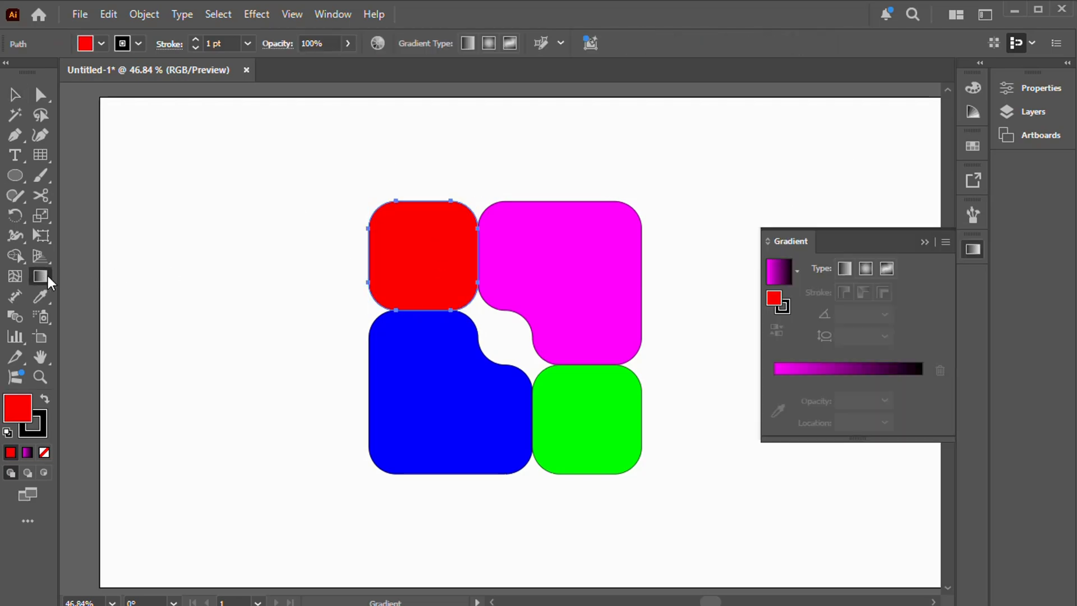
{"action": "left_click", "coordinate": [842, 270]}
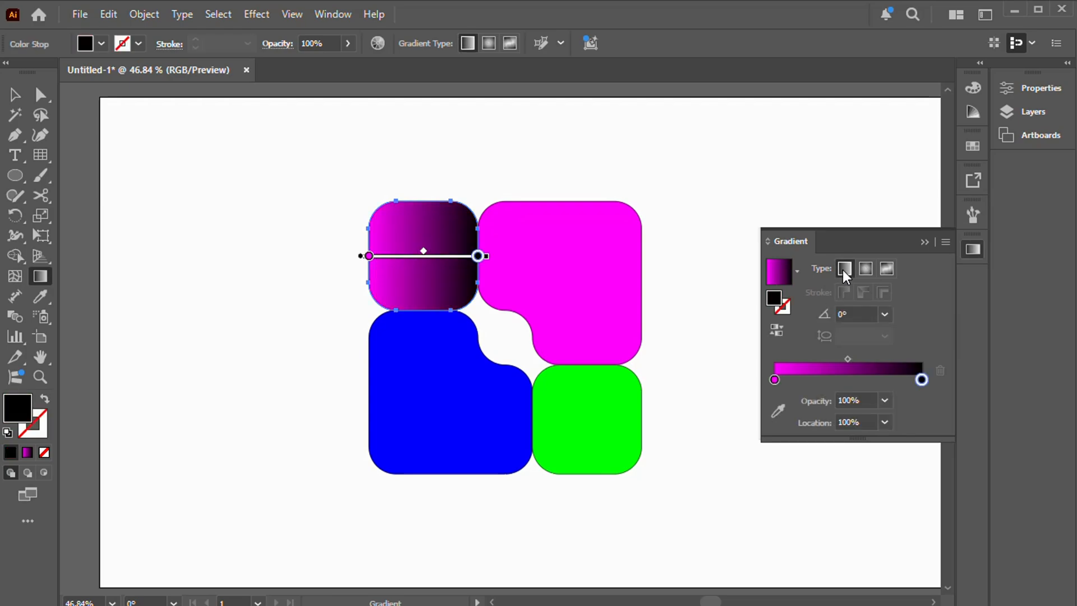
{"action": "double_click", "coordinate": [921, 382]}
{"action": "left_click", "coordinate": [704, 441]}
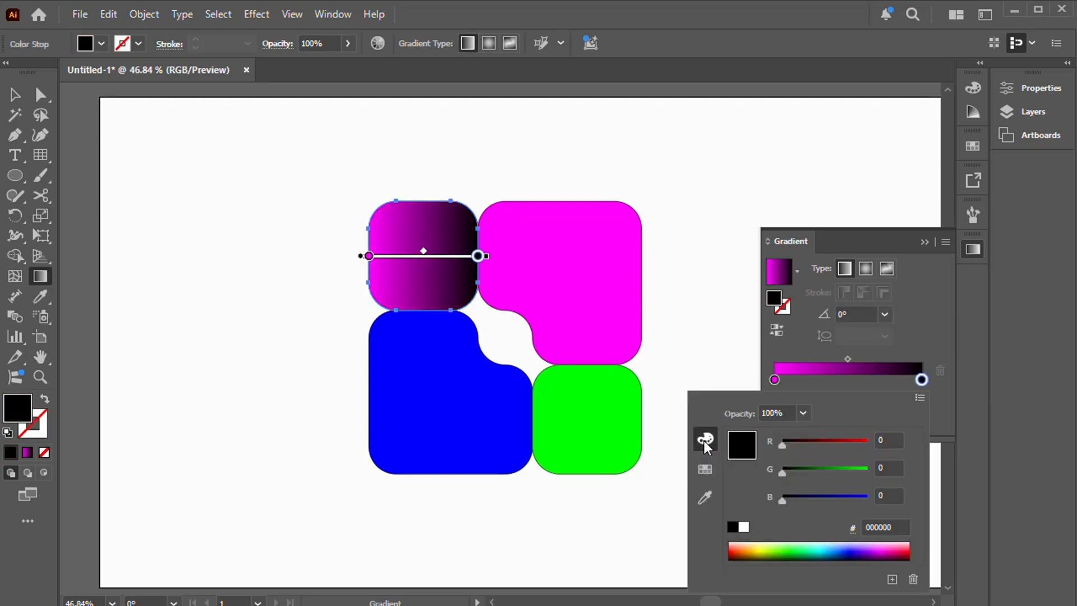
{"action": "left_click", "coordinate": [705, 469]}
{"action": "left_click", "coordinate": [812, 433]}
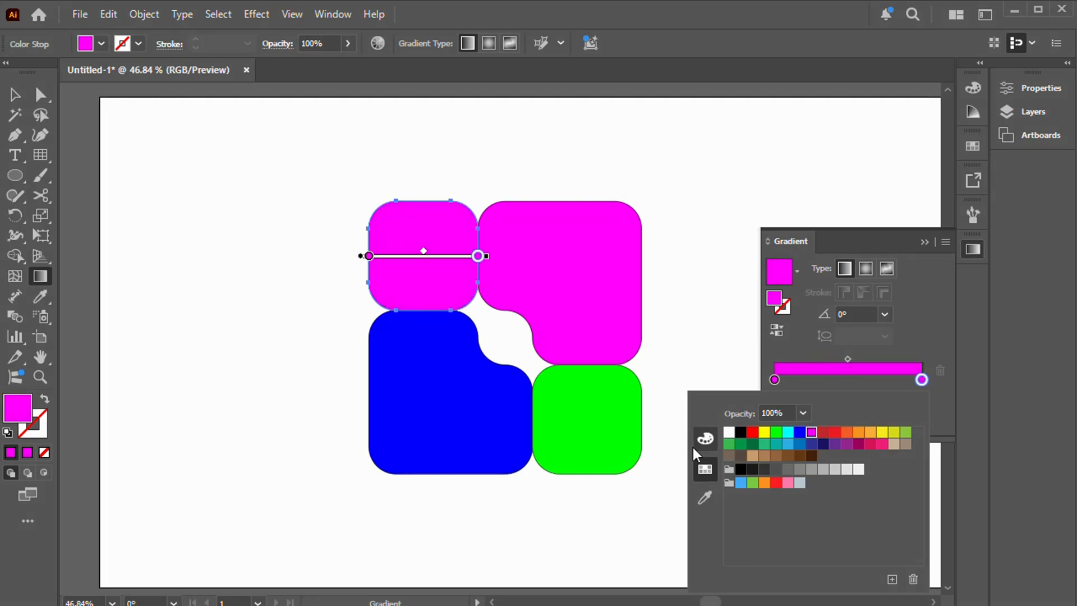
{"action": "left_click", "coordinate": [705, 439]}
{"action": "left_click_drag", "start_coordinate": [866, 447], "coordinate": [817, 443]}
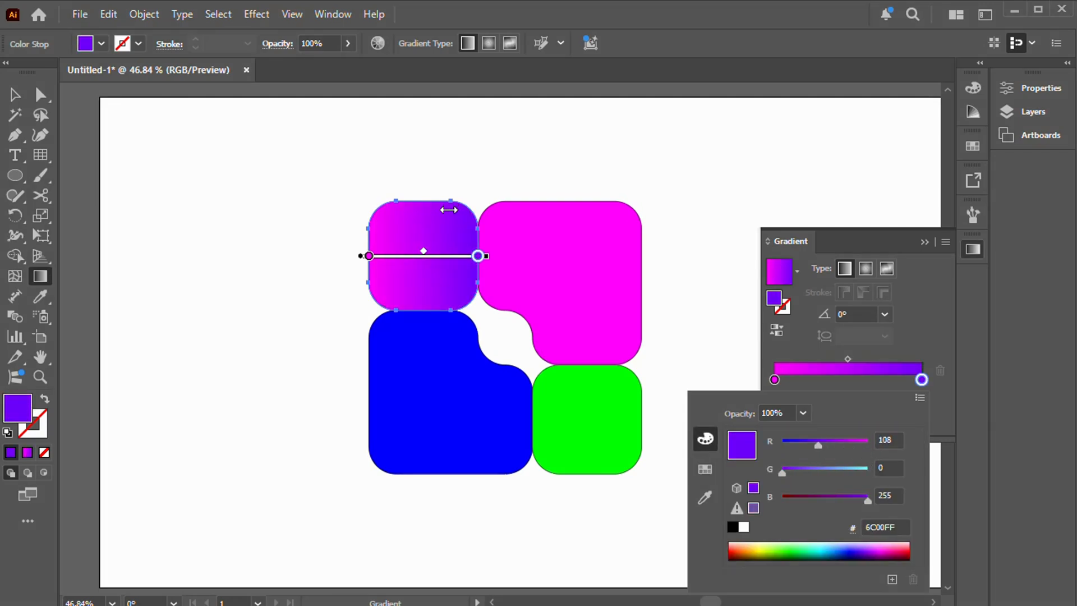
Step: Angle the upper-left square's gradient diagonally at about -47°, shift it toward the lower right, and deselect the square
{"action": "left_click", "coordinate": [375, 178]}
{"action": "left_click_drag", "start_coordinate": [346, 171], "coordinate": [467, 305]}
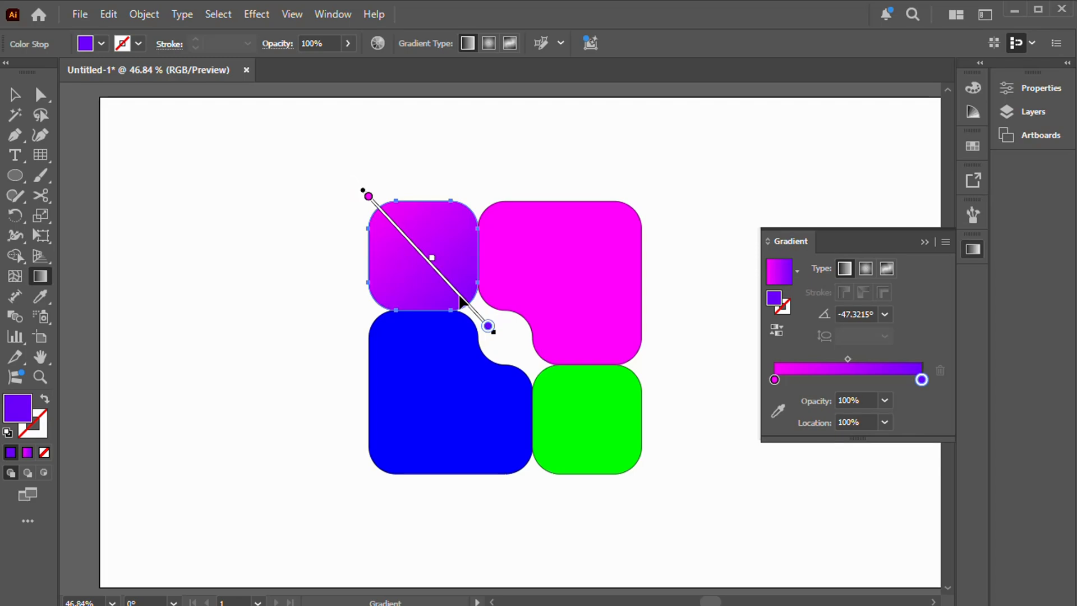
{"action": "left_click_drag", "start_coordinate": [460, 301], "coordinate": [480, 322]}
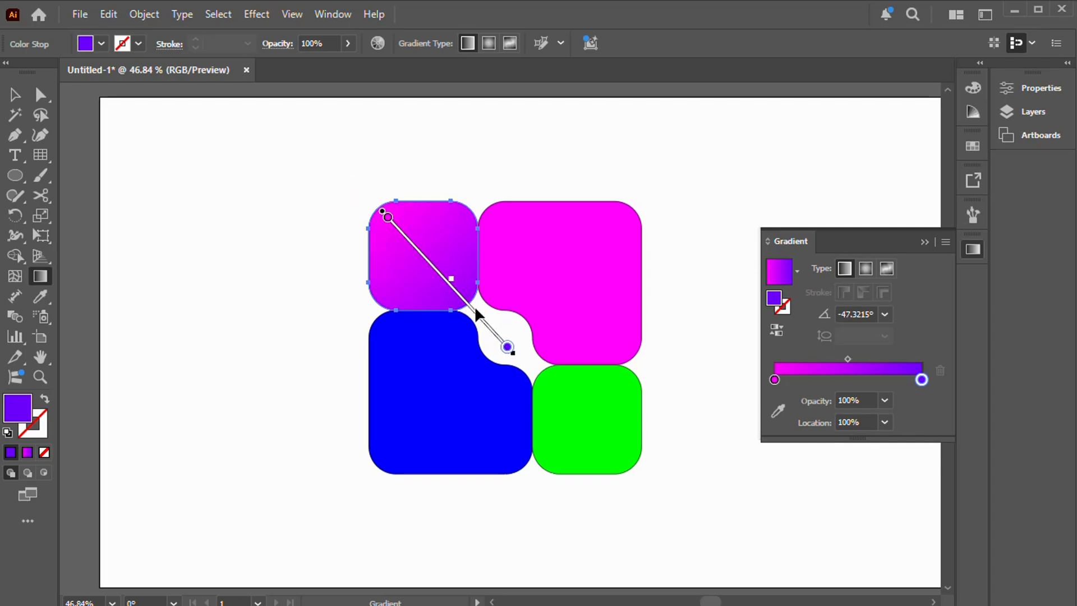
{"action": "left_click", "coordinate": [20, 102]}
{"action": "left_click", "coordinate": [621, 156]}
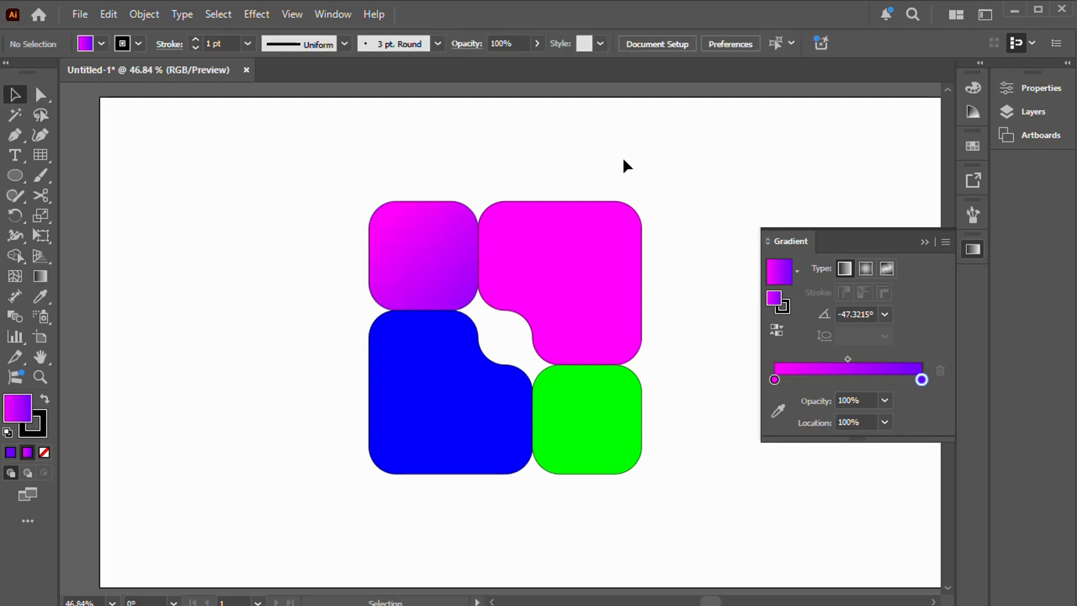
Step: Change the starting color stop of the upper-left square's gradient from magenta to the red swatch
{"action": "left_click", "coordinate": [433, 238]}
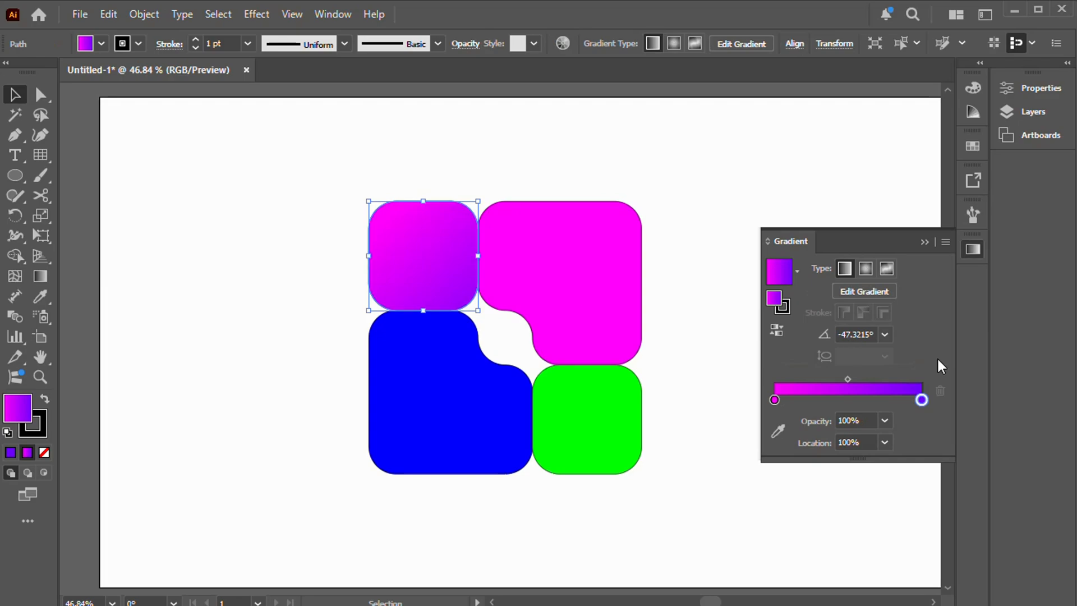
{"action": "left_click", "coordinate": [40, 276]}
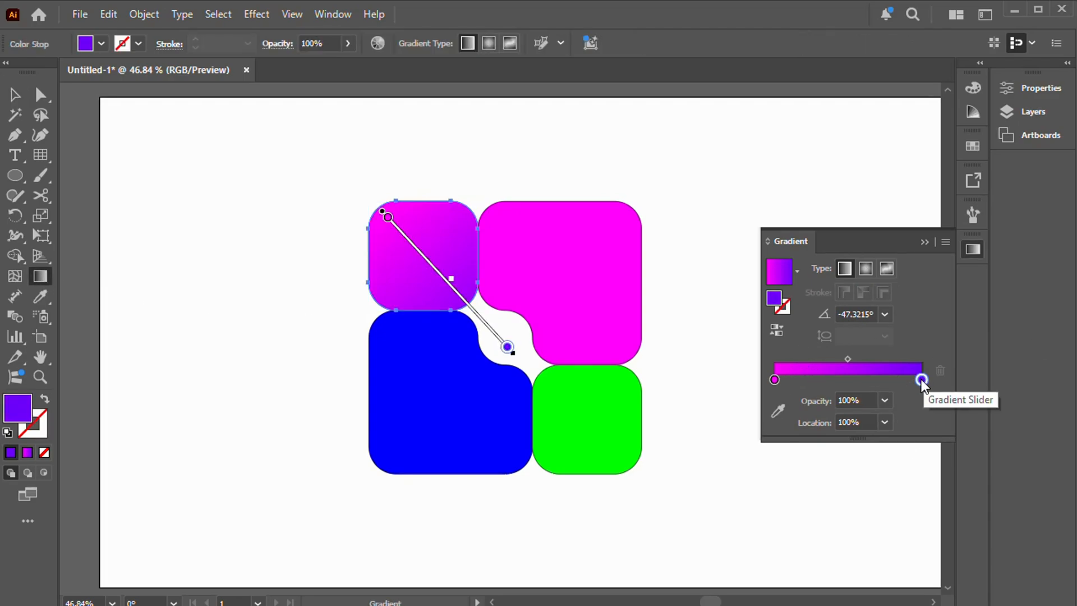
{"action": "left_click", "coordinate": [775, 380]}
{"action": "double_click", "coordinate": [774, 379]}
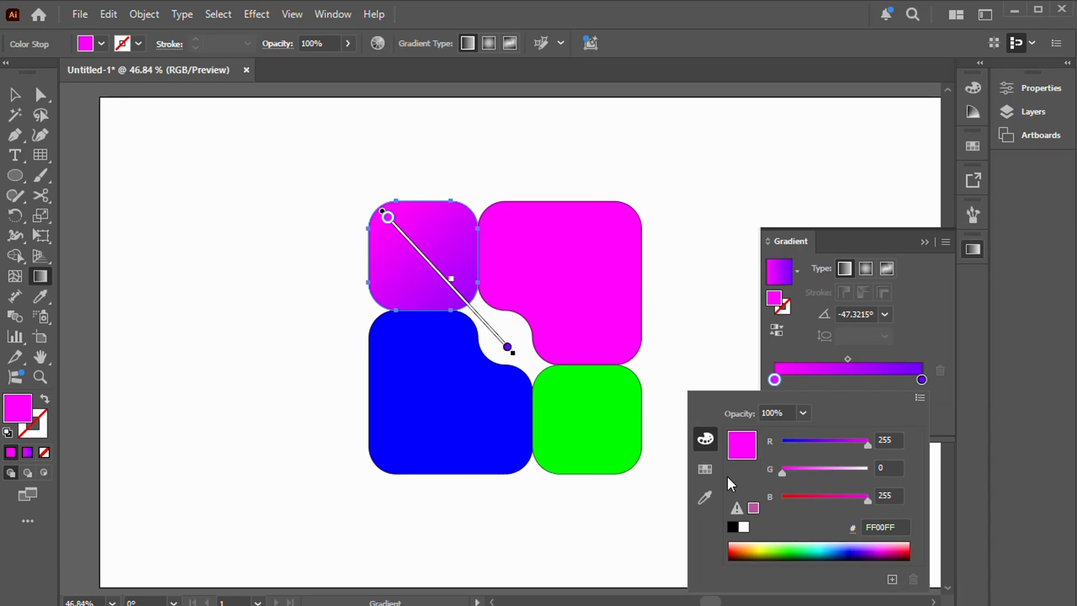
{"action": "left_click", "coordinate": [705, 467]}
{"action": "left_click", "coordinate": [753, 431]}
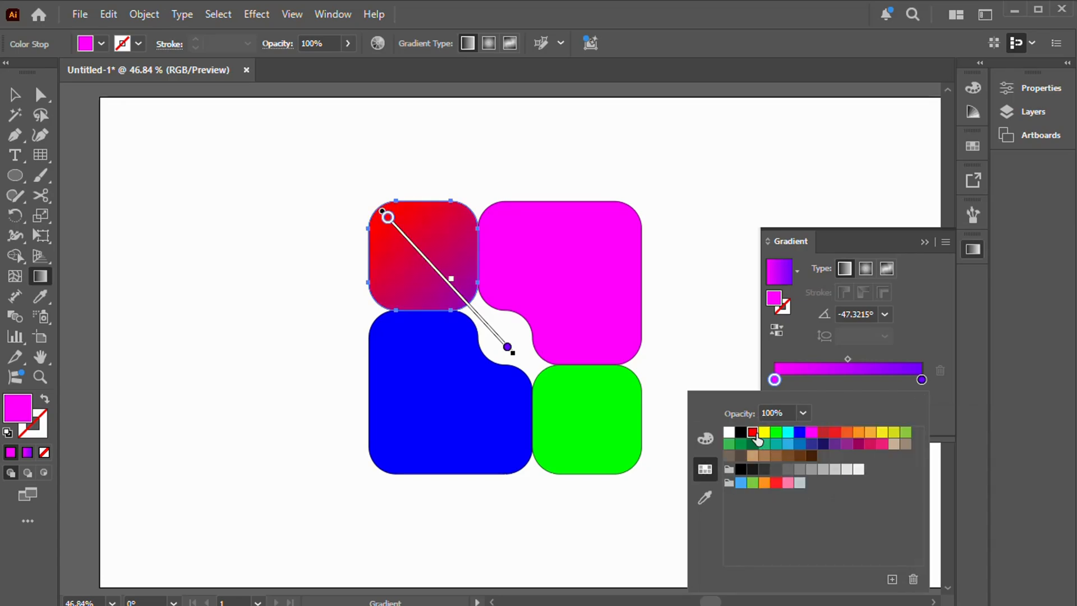
Step: Change the ending color stop of the upper-left square's gradient to orange by starting from red and raising its green value
{"action": "left_click", "coordinate": [921, 382]}
{"action": "double_click", "coordinate": [921, 381]}
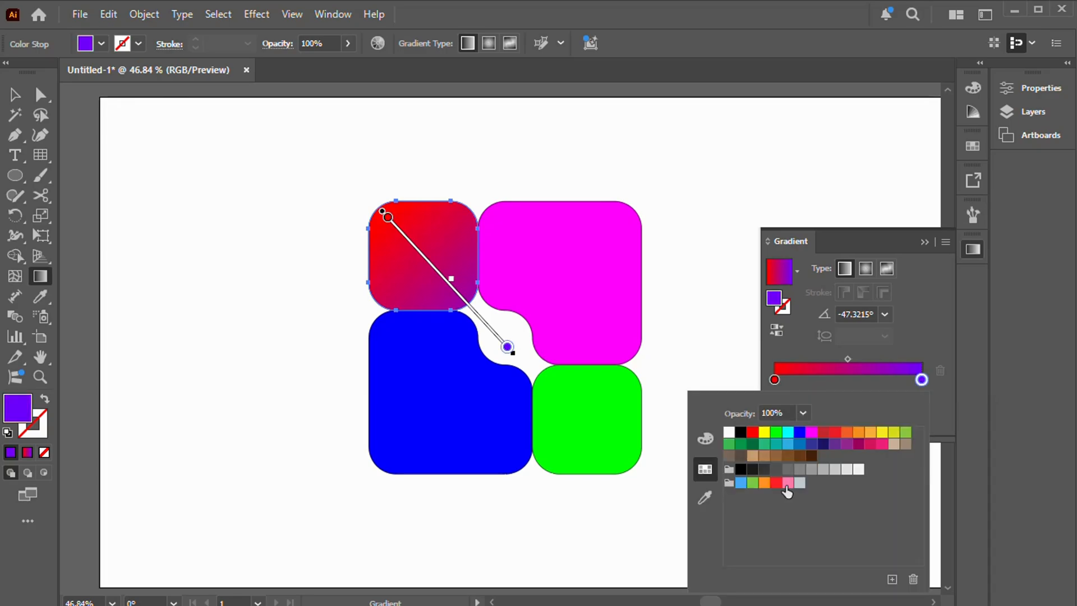
{"action": "left_click", "coordinate": [754, 435]}
{"action": "left_click", "coordinate": [707, 439]}
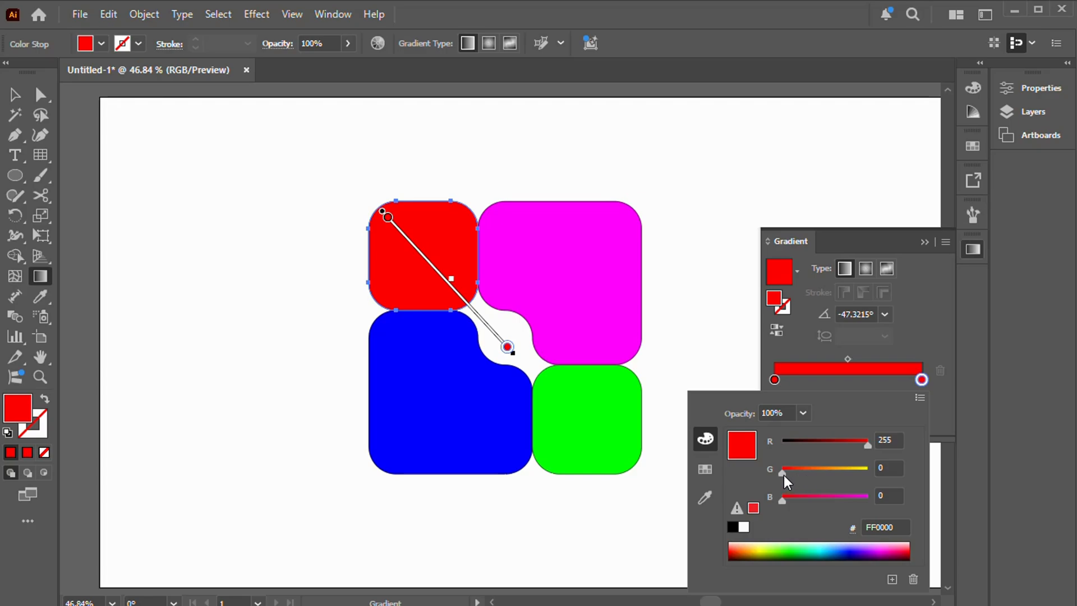
{"action": "left_click_drag", "start_coordinate": [783, 474], "coordinate": [813, 473]}
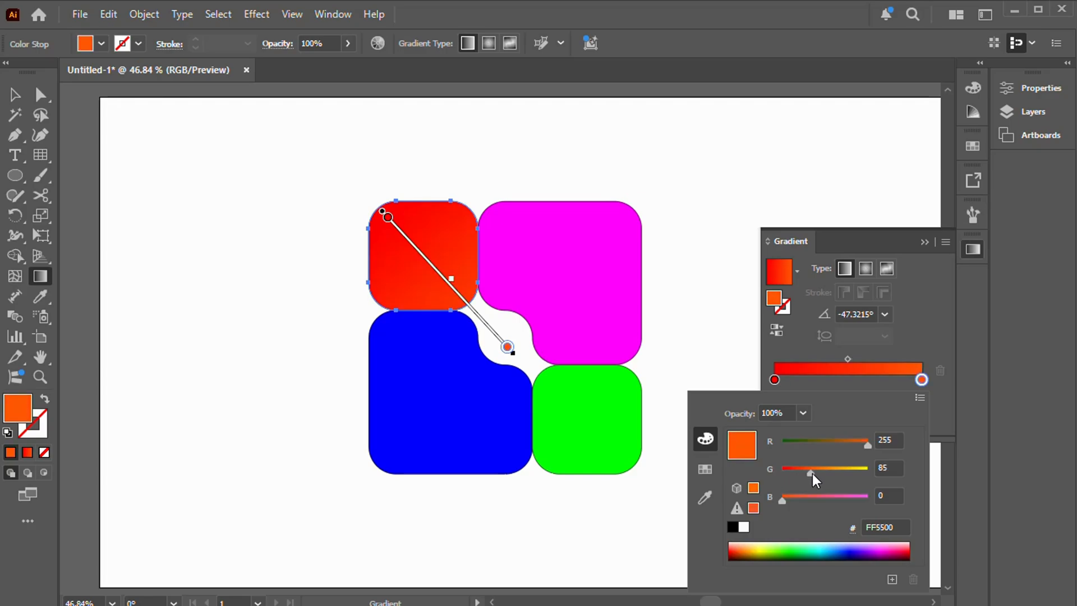
{"action": "left_click_drag", "start_coordinate": [812, 474], "coordinate": [823, 473]}
{"action": "left_click", "coordinate": [479, 314]}
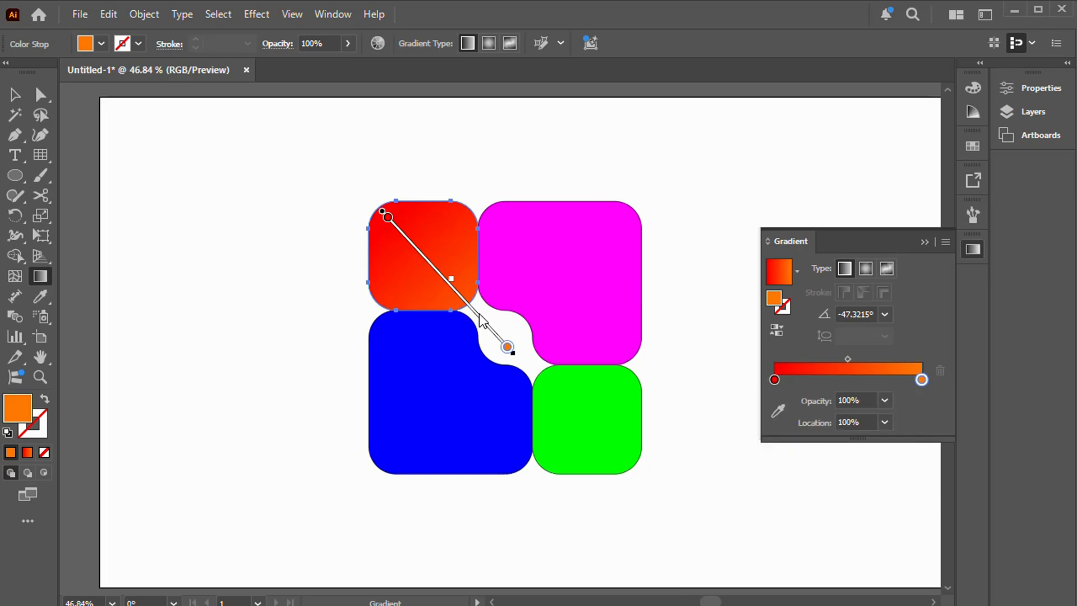
Step: Shift the upper-left square's gradient diagonally toward its upper-left corner, keeping the angle, and deselect the square
{"action": "left_click_drag", "start_coordinate": [477, 317], "coordinate": [456, 286]}
{"action": "left_click", "coordinate": [15, 95]}
{"action": "left_click", "coordinate": [684, 210]}
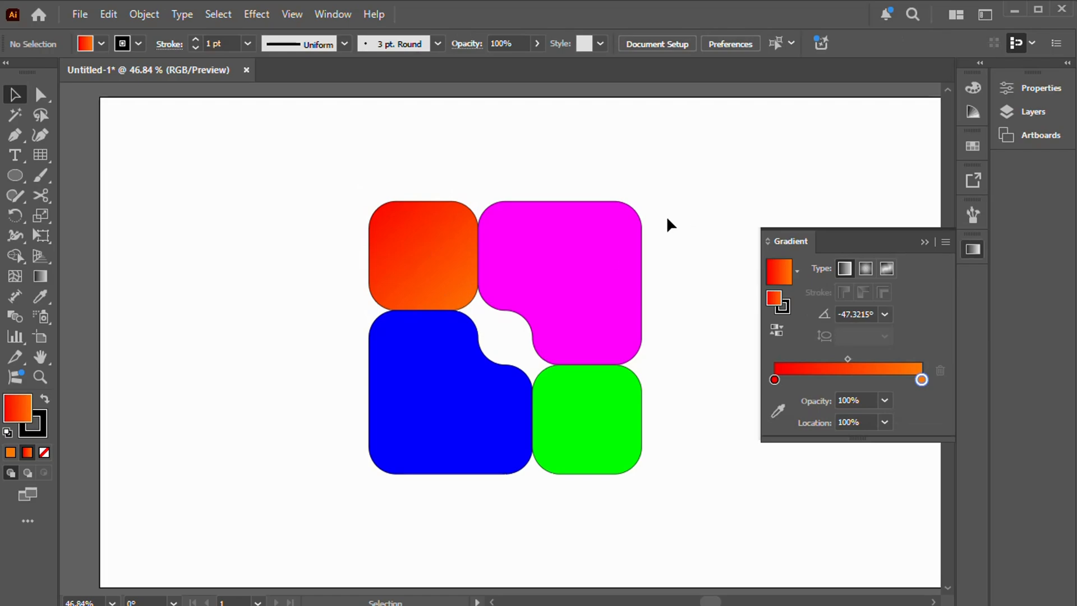
Step: Fill the green lower-right square with a linear gradient and set its starting stop to the RGB Green swatch
{"action": "left_click", "coordinate": [598, 421]}
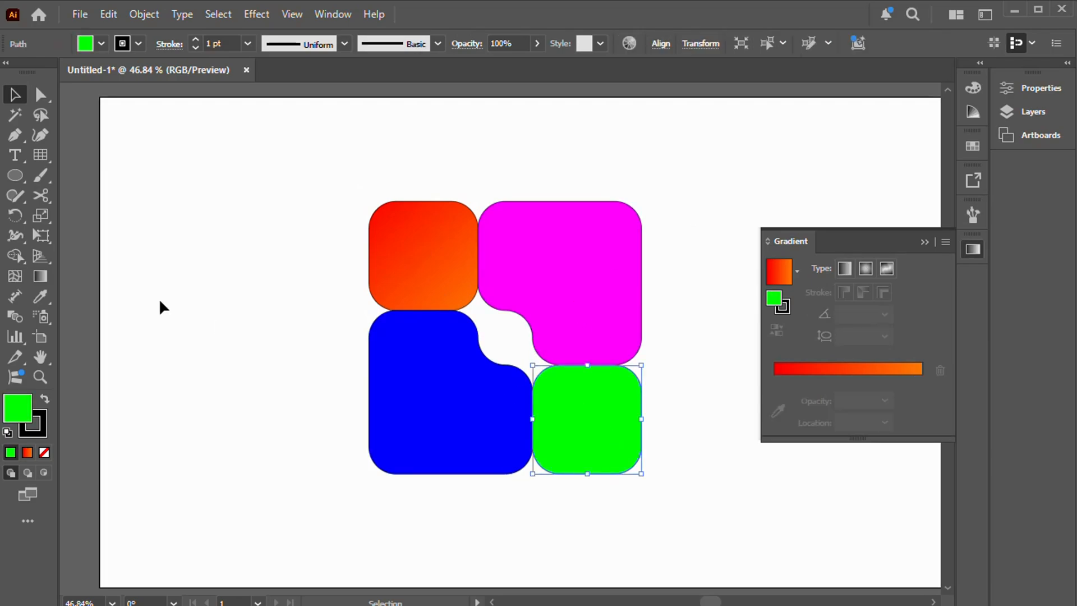
{"action": "left_click", "coordinate": [43, 275]}
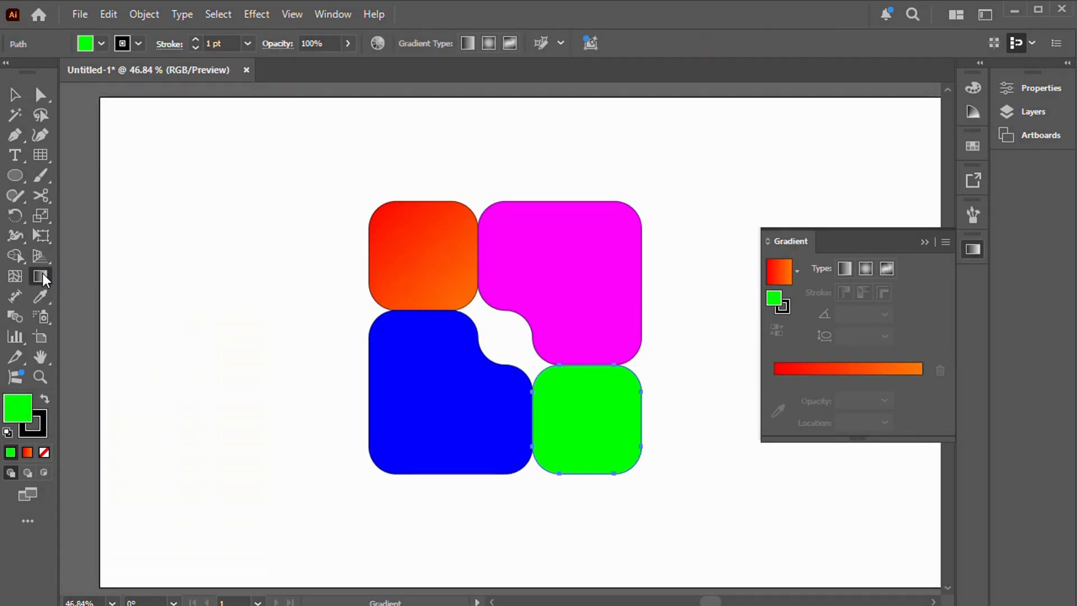
{"action": "left_click", "coordinate": [844, 269]}
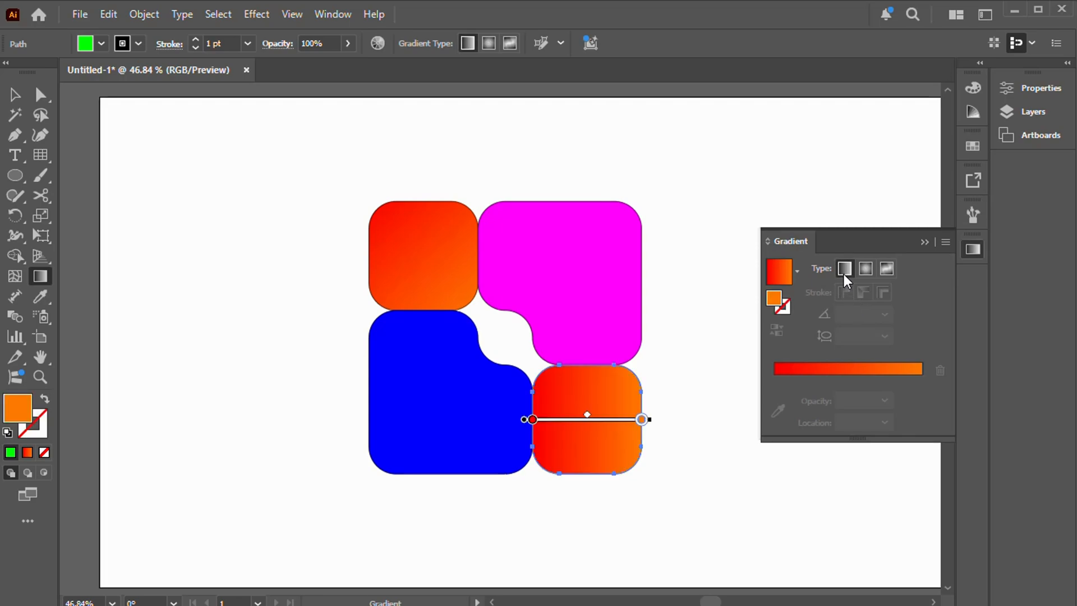
{"action": "double_click", "coordinate": [774, 380]}
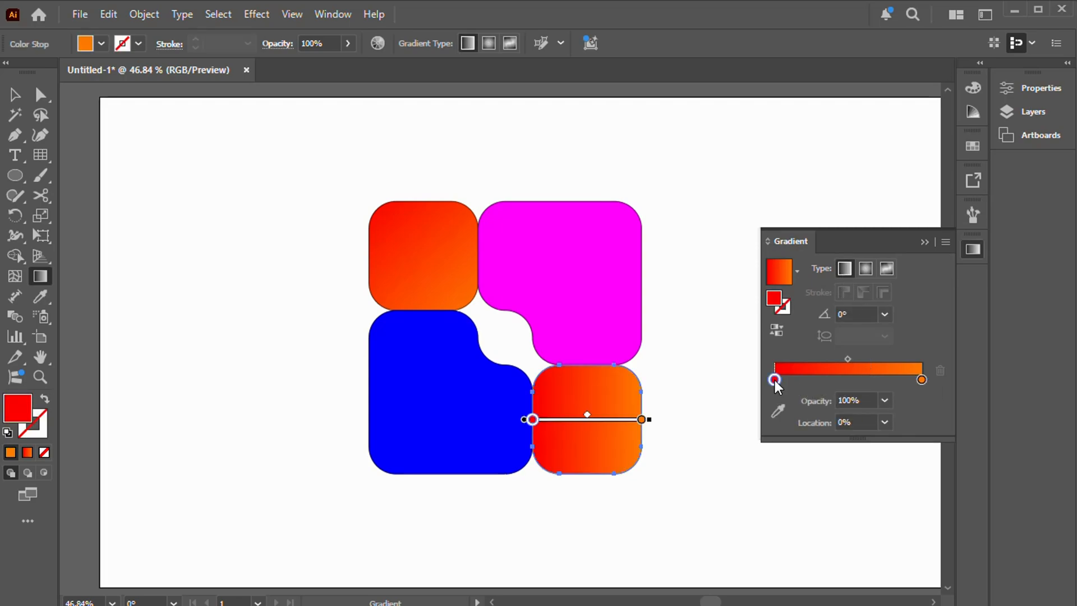
{"action": "left_click", "coordinate": [706, 470]}
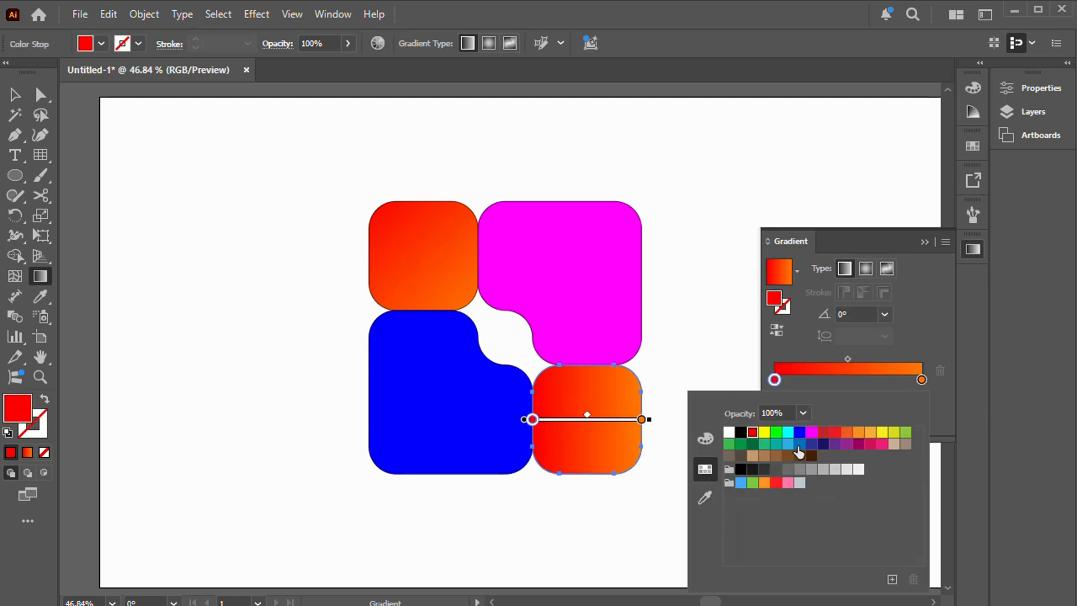
{"action": "left_click", "coordinate": [776, 432]}
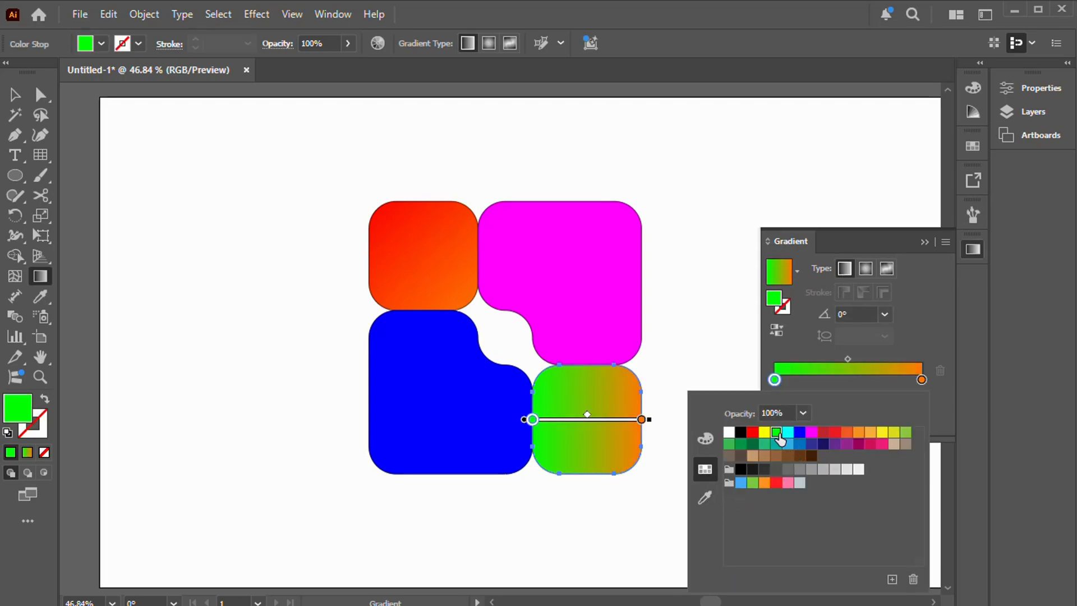
Step: Set the ending stop of the lower-right square's gradient to mint green 00FF8D, with a blue value of 141
{"action": "left_click", "coordinate": [923, 379]}
{"action": "left_click", "coordinate": [921, 380]}
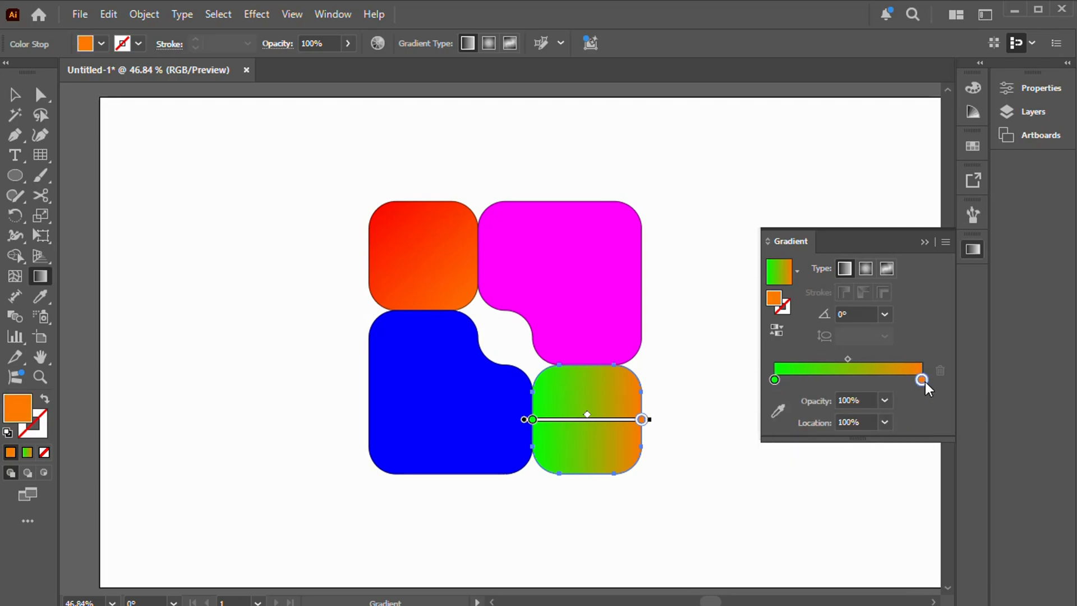
{"action": "double_click", "coordinate": [923, 381]}
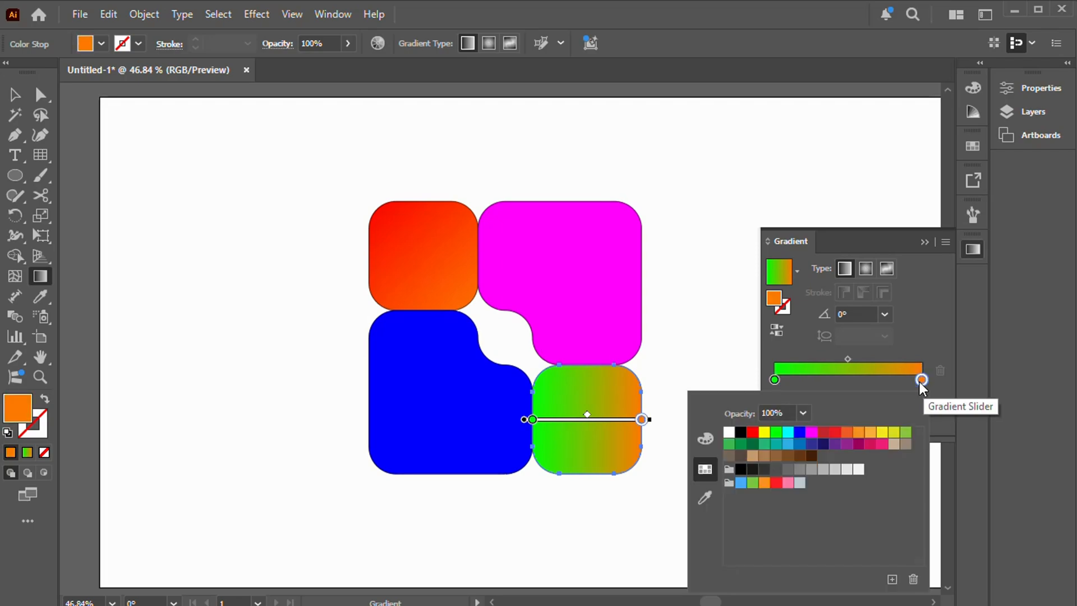
{"action": "left_click", "coordinate": [777, 432]}
{"action": "left_click", "coordinate": [704, 440]}
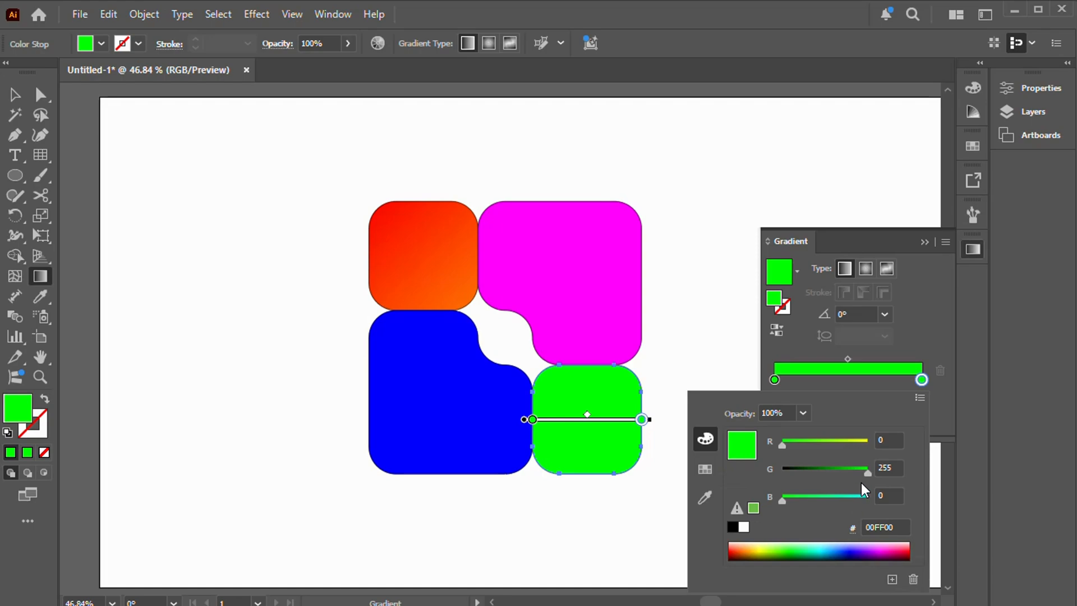
{"action": "left_click_drag", "start_coordinate": [782, 502], "coordinate": [829, 501]}
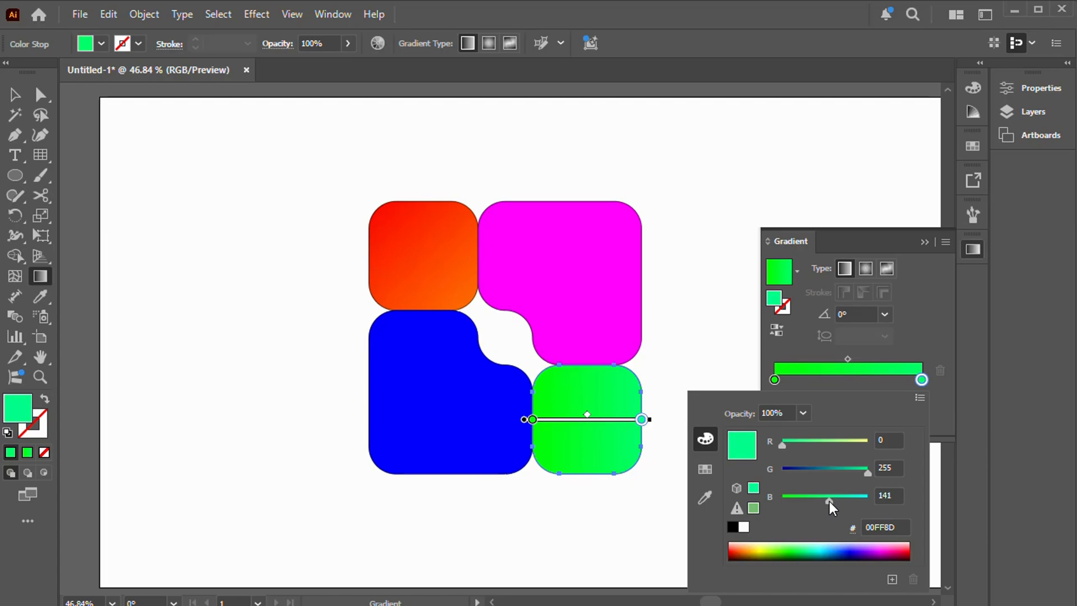
Step: Angle the lower-right square's gradient diagonally at about 141°, shift it slightly toward the upper left, and deselect the square
{"action": "left_click_drag", "start_coordinate": [676, 491], "coordinate": [521, 366]}
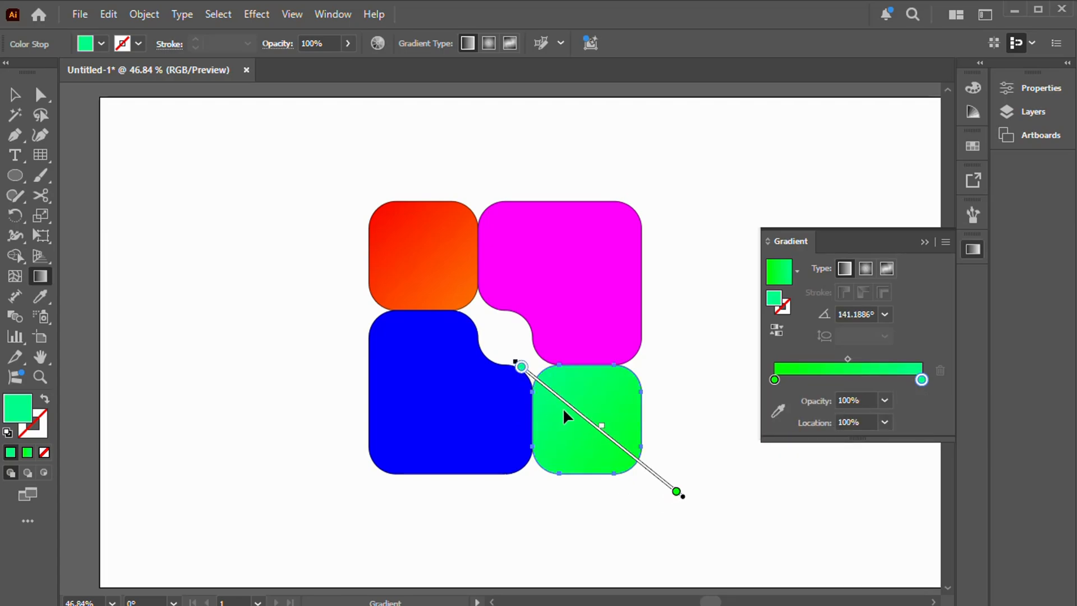
{"action": "left_click_drag", "start_coordinate": [621, 445], "coordinate": [608, 434]}
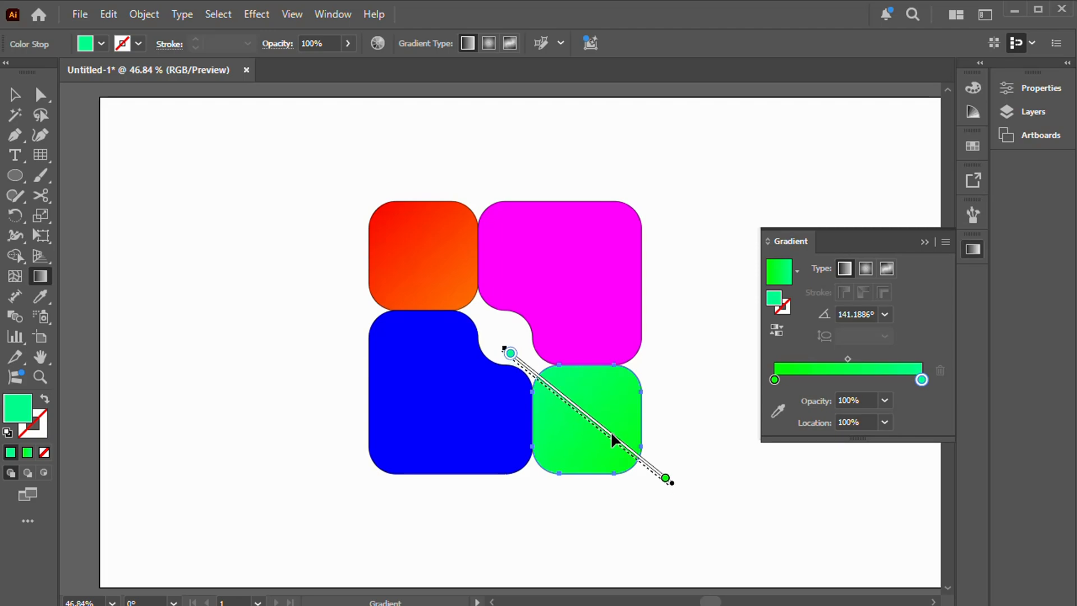
{"action": "left_click", "coordinate": [12, 94]}
{"action": "left_click", "coordinate": [288, 182]}
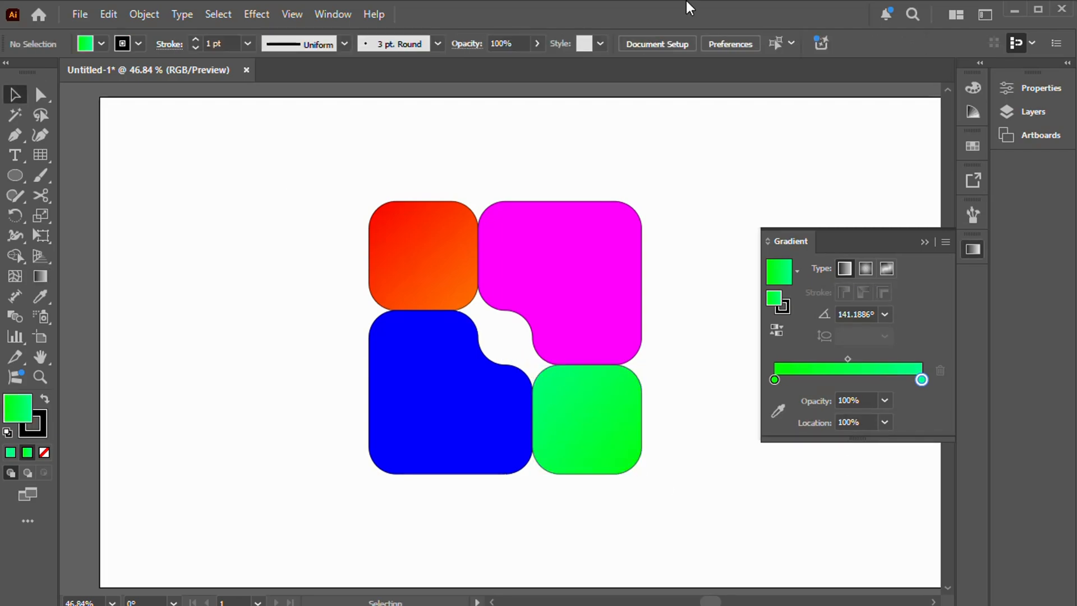
Step: Fill the magenta upper-right shape with a linear gradient and set its starting stop to the magenta swatch
{"action": "left_click", "coordinate": [595, 244]}
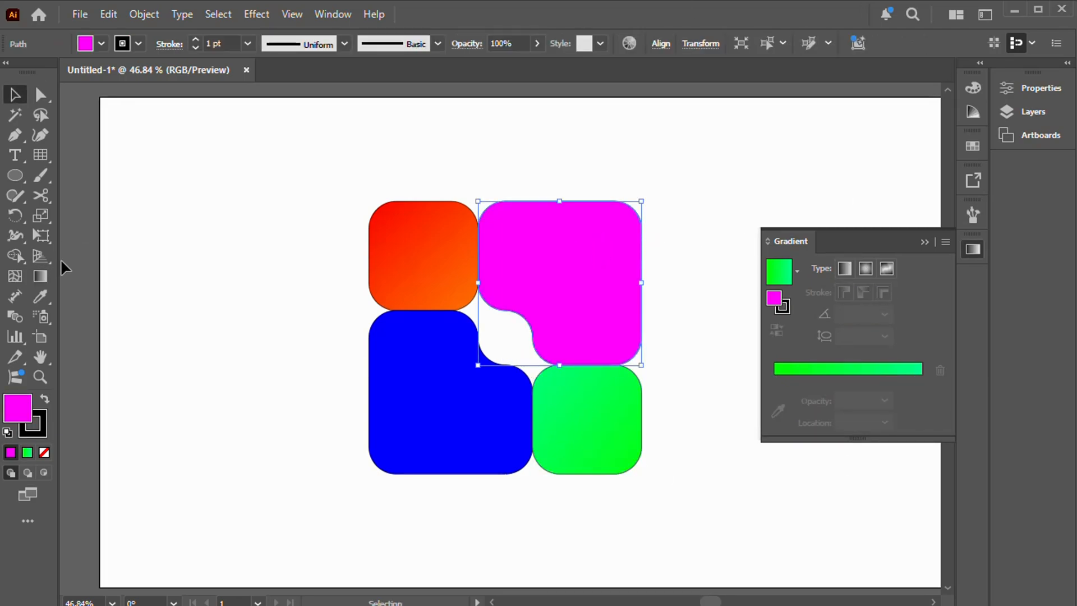
{"action": "left_click", "coordinate": [45, 277]}
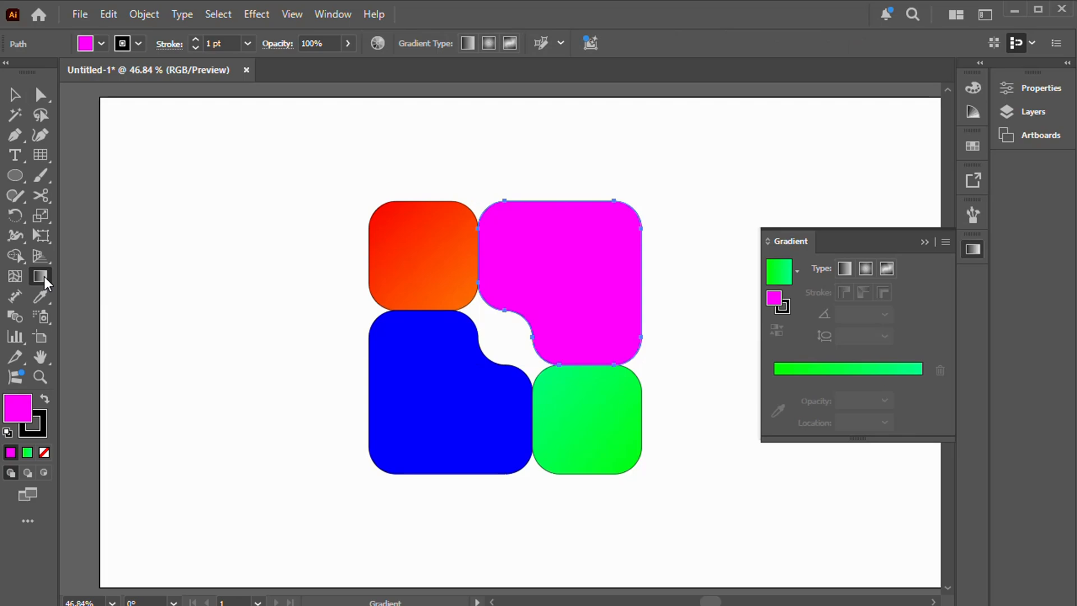
{"action": "left_click", "coordinate": [844, 268]}
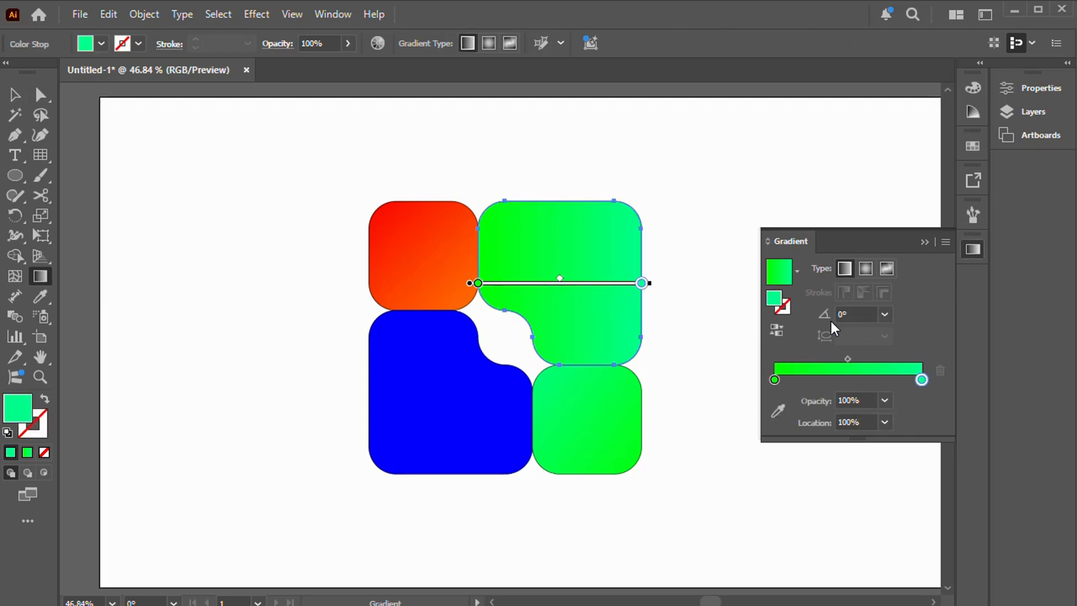
{"action": "double_click", "coordinate": [774, 379]}
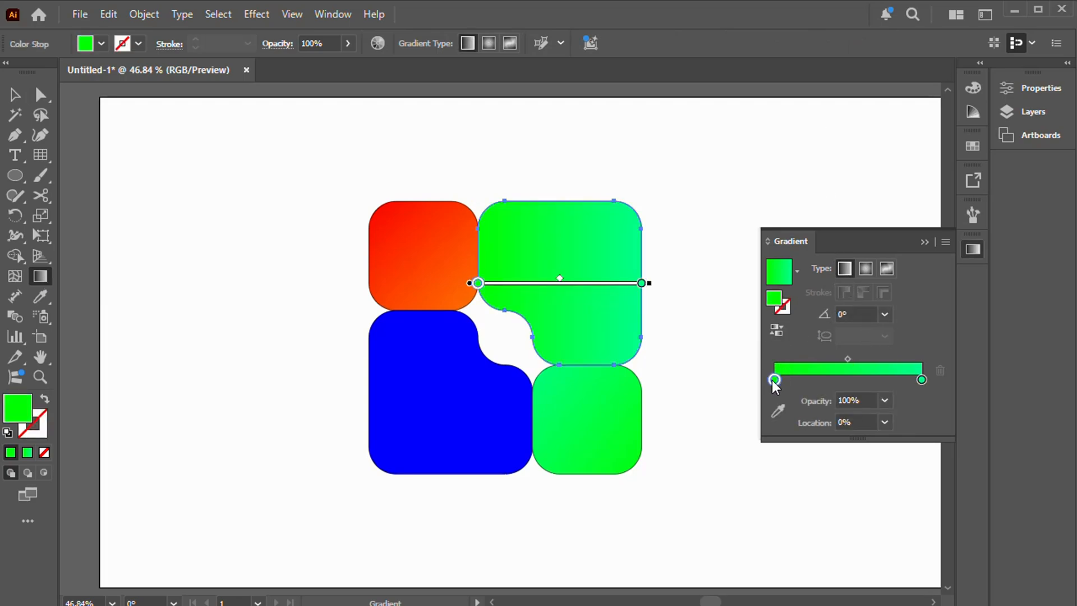
{"action": "left_click", "coordinate": [706, 470]}
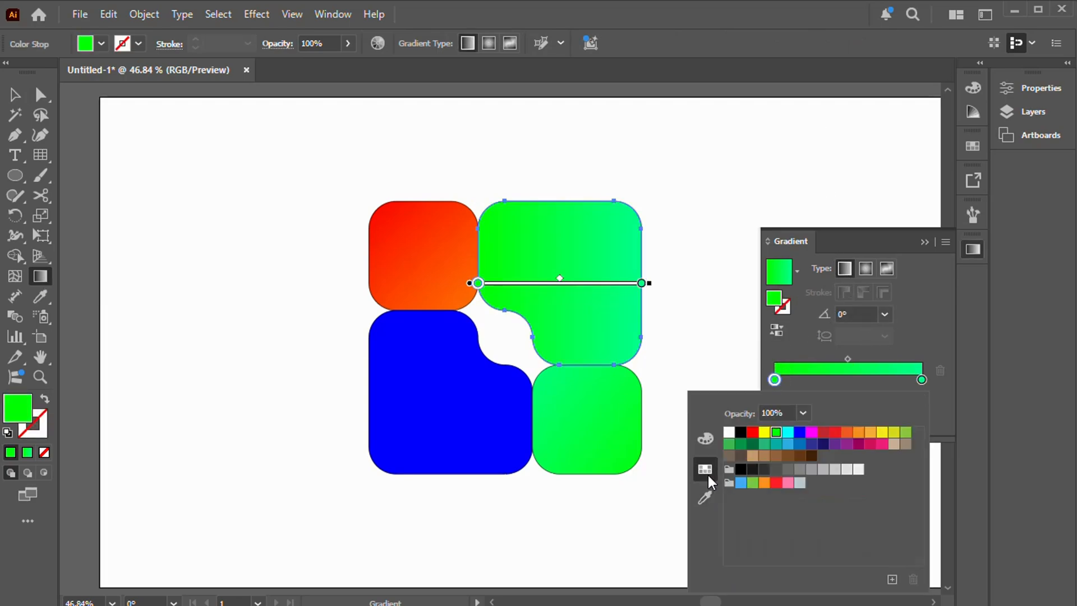
{"action": "left_click", "coordinate": [811, 432]}
Step: Set the ending stop of the upper-right shape's gradient to light pink FF82FF, with a green value of 130
{"action": "double_click", "coordinate": [921, 379]}
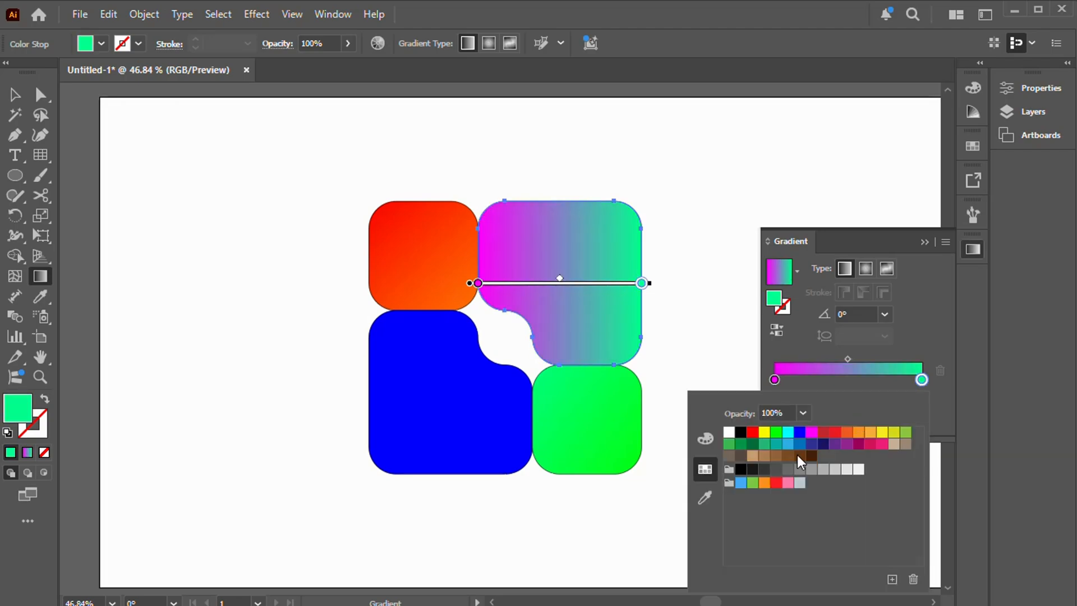
{"action": "left_click", "coordinate": [811, 433]}
{"action": "left_click", "coordinate": [707, 438]}
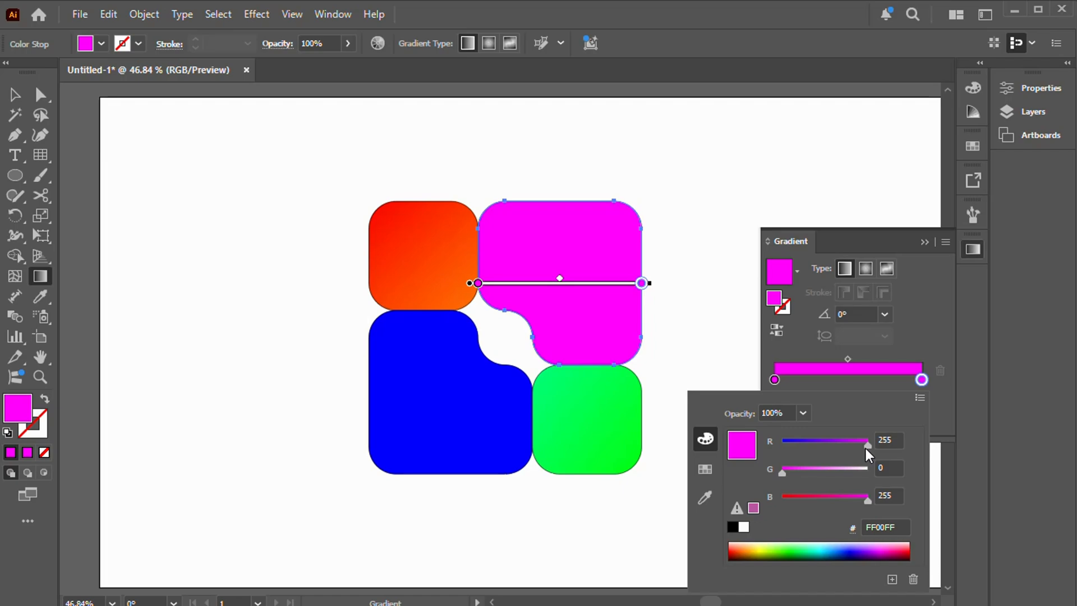
{"action": "left_click_drag", "start_coordinate": [784, 475], "coordinate": [827, 475]}
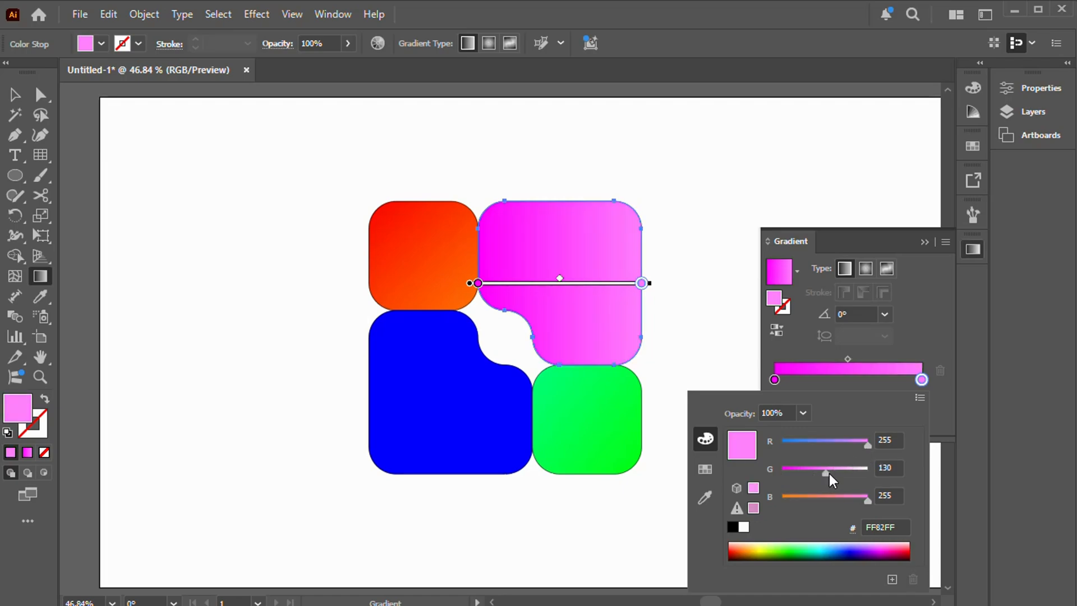
Step: Angle the upper-right shape's gradient at about -151°, shift it toward the lower left, and deselect the shape
{"action": "left_click_drag", "start_coordinate": [706, 203], "coordinate": [509, 311]}
{"action": "left_click_drag", "start_coordinate": [632, 248], "coordinate": [602, 263]}
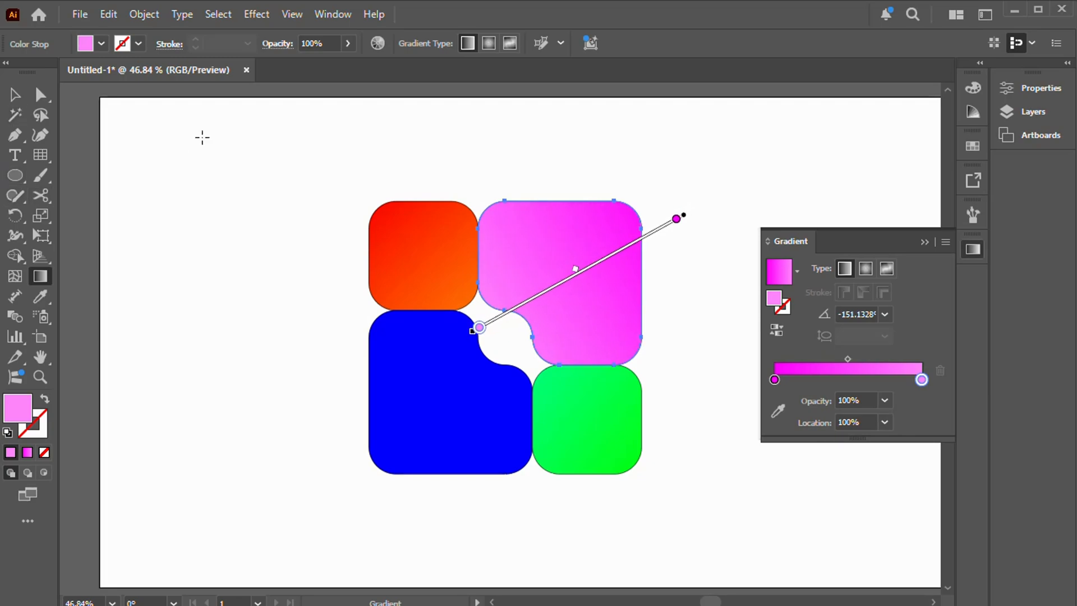
{"action": "left_click", "coordinate": [15, 95]}
{"action": "left_click", "coordinate": [378, 160]}
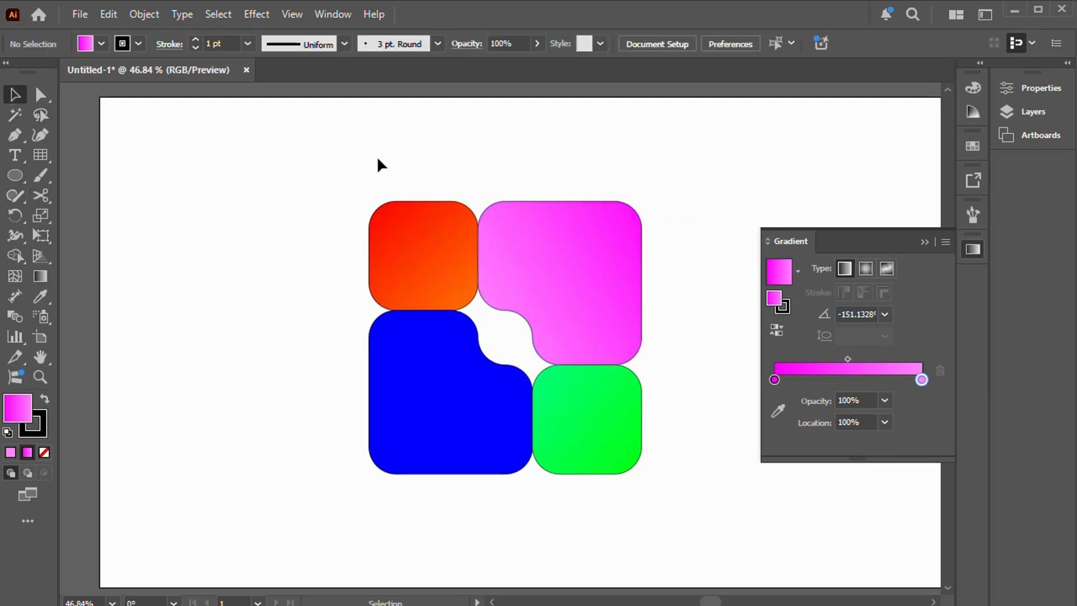
Step: Fill the blue lower-left shape with a linear gradient and set its starting stop to the pure blue swatch
{"action": "left_click", "coordinate": [443, 403]}
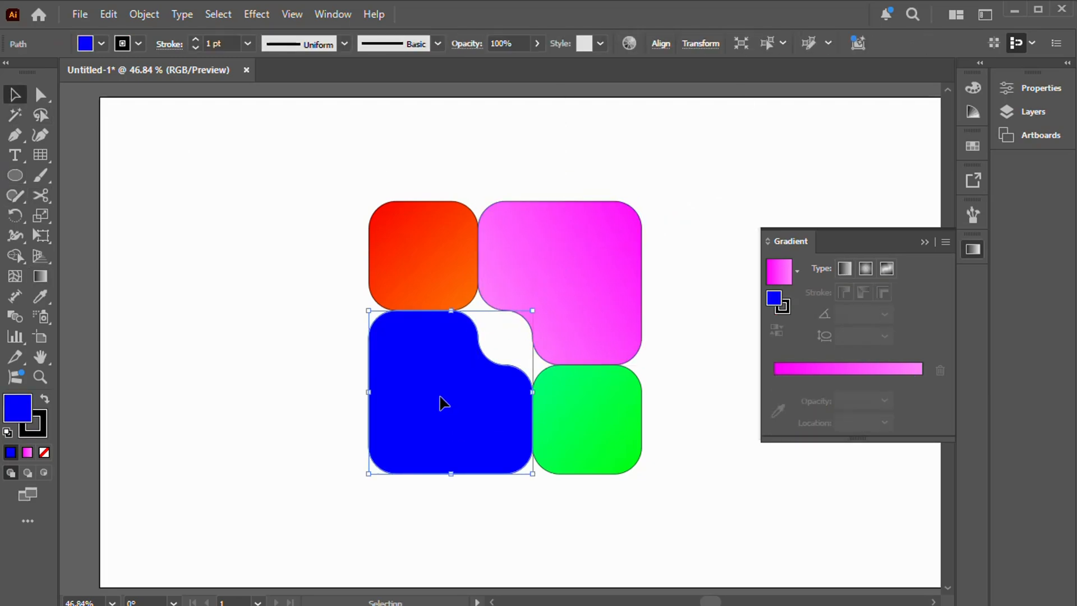
{"action": "left_click", "coordinate": [40, 276]}
{"action": "left_click", "coordinate": [844, 269]}
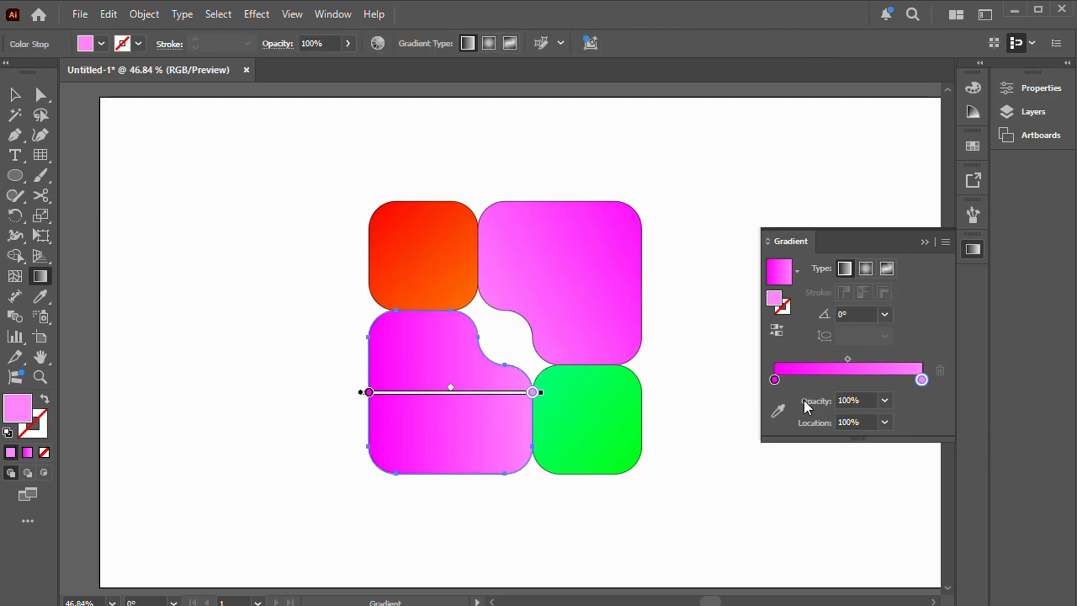
{"action": "double_click", "coordinate": [775, 379]}
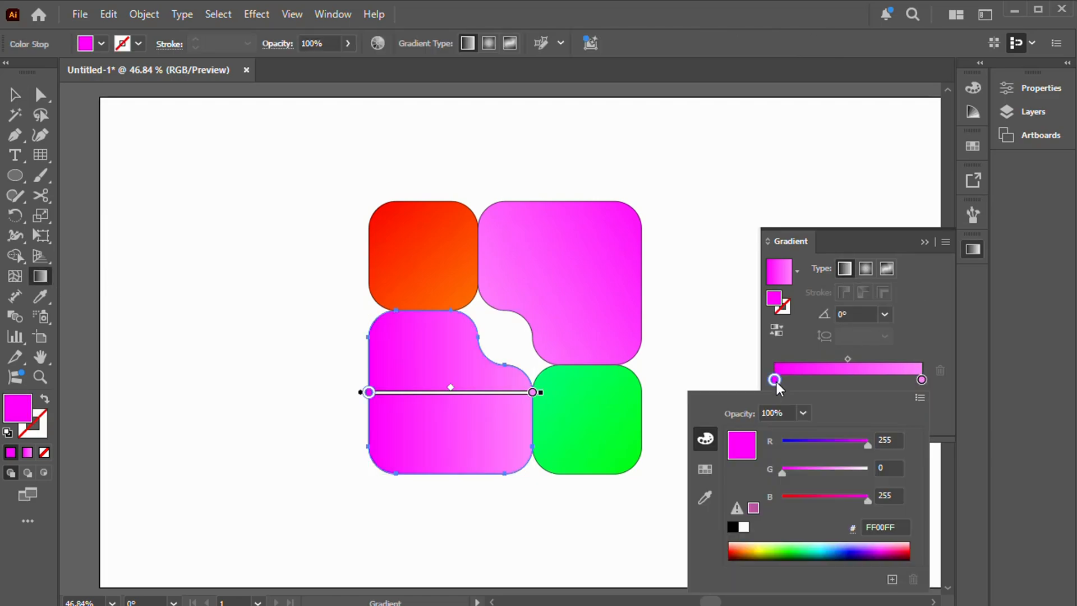
{"action": "left_click", "coordinate": [707, 471]}
{"action": "left_click", "coordinate": [800, 432]}
Step: Set the ending stop of the lower-left shape's gradient to light blue 0080FF, with a green value of 128
{"action": "left_click", "coordinate": [921, 381]}
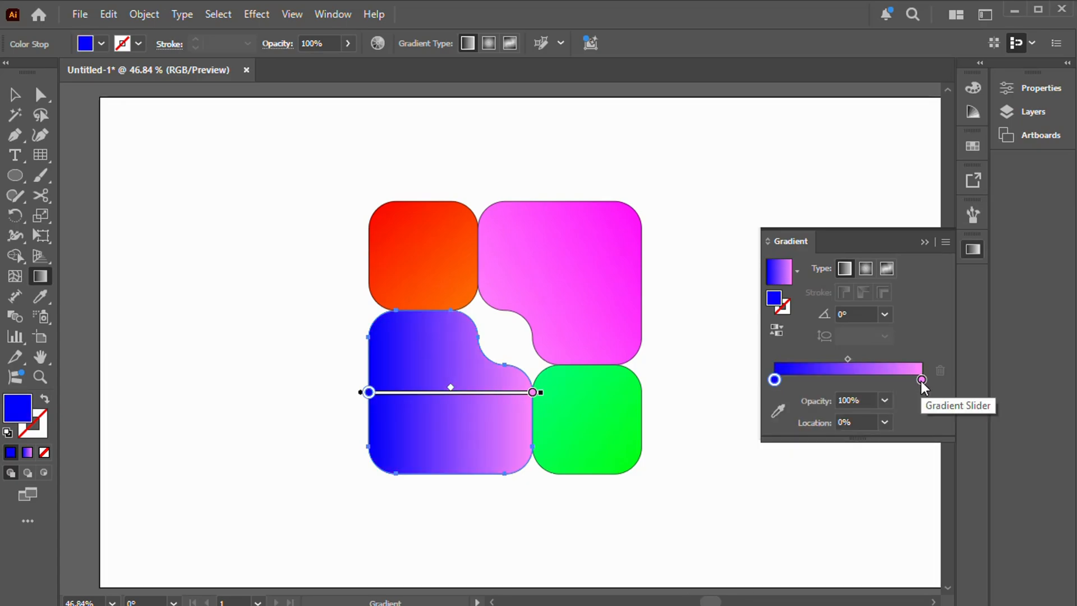
{"action": "double_click", "coordinate": [921, 380]}
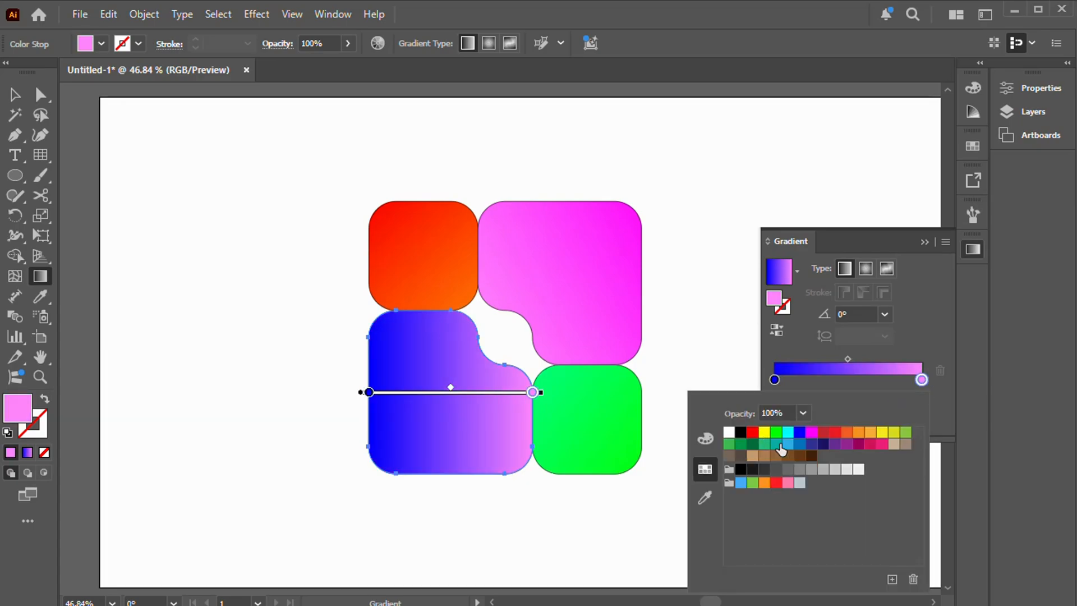
{"action": "left_click", "coordinate": [800, 432]}
{"action": "left_click", "coordinate": [705, 440]}
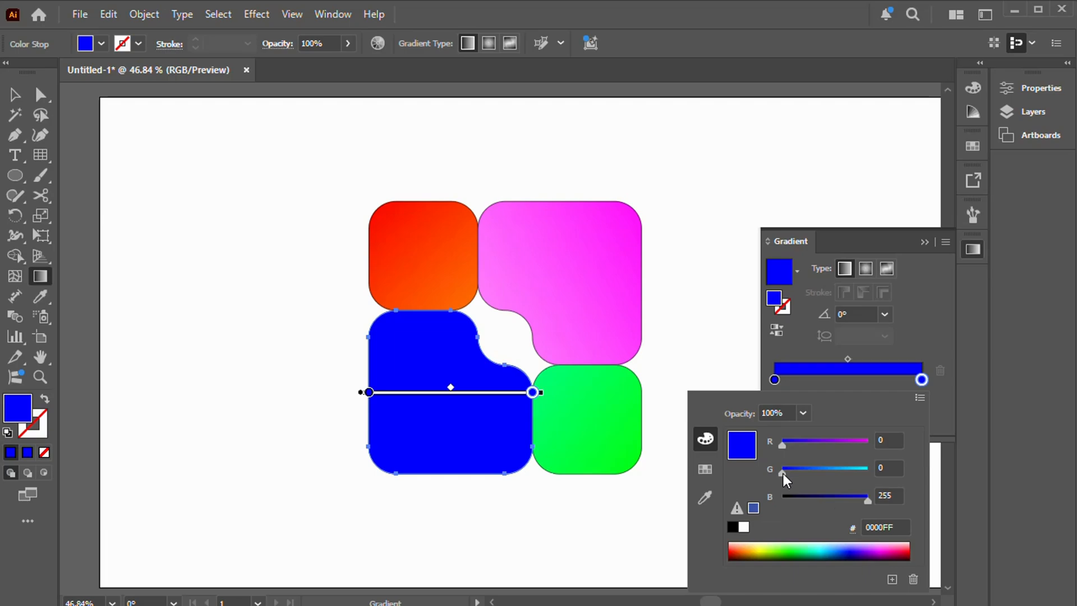
{"action": "left_click_drag", "start_coordinate": [783, 473], "coordinate": [827, 472]}
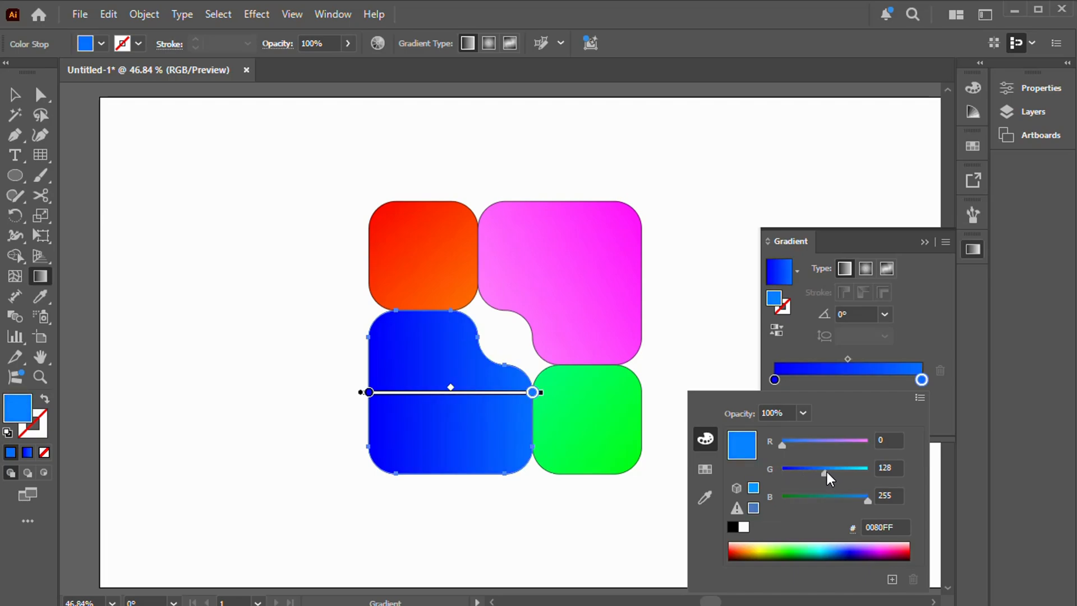
Step: Angle the lower-left shape's gradient at about 25°, running from its lower left to its upper right, and deselect the shape
{"action": "left_click", "coordinate": [510, 337]}
{"action": "mouse_move", "coordinate": [510, 337]}
{"action": "left_mouse_down"}
{"action": "mouse_move", "coordinate": [327, 476]}
{"action": "mouse_move", "coordinate": [365, 416]}
{"action": "mouse_move", "coordinate": [553, 344]}
{"action": "mouse_move", "coordinate": [497, 369]}
{"action": "left_mouse_up"}
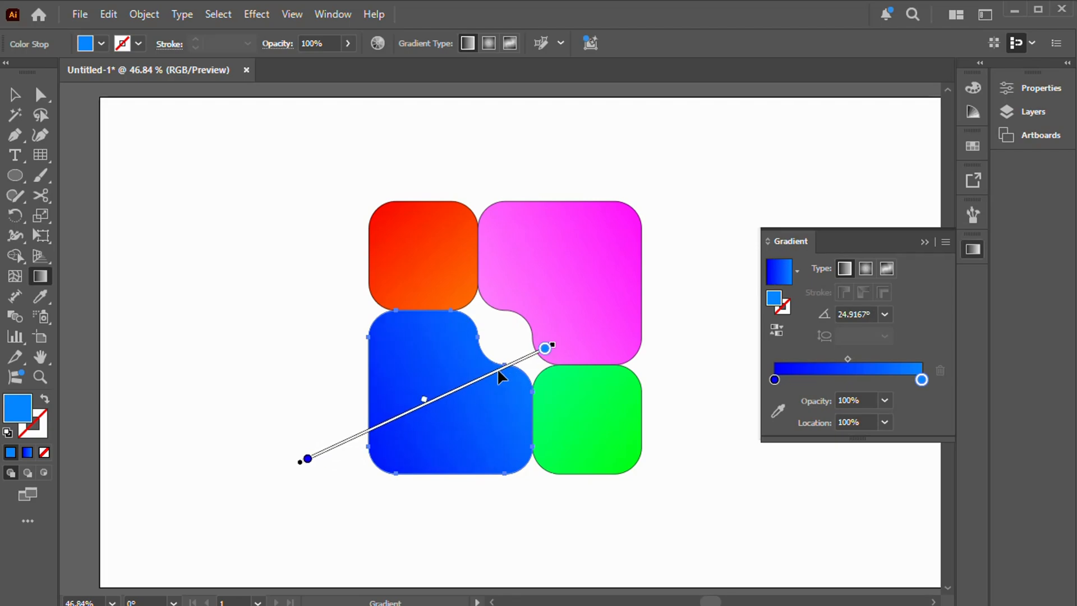
{"action": "left_click", "coordinate": [21, 102]}
{"action": "left_click", "coordinate": [205, 170]}
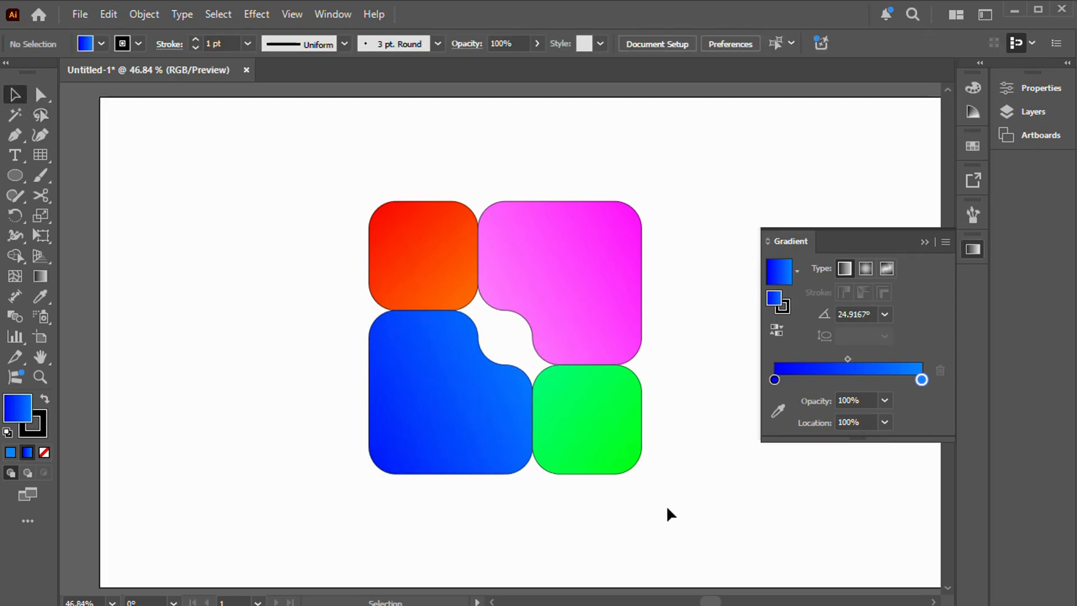
Step: Lighten the ending gradient stop of the green square to ABFF9A, with a red value of 171 and blue of 154
{"action": "left_click", "coordinate": [599, 436]}
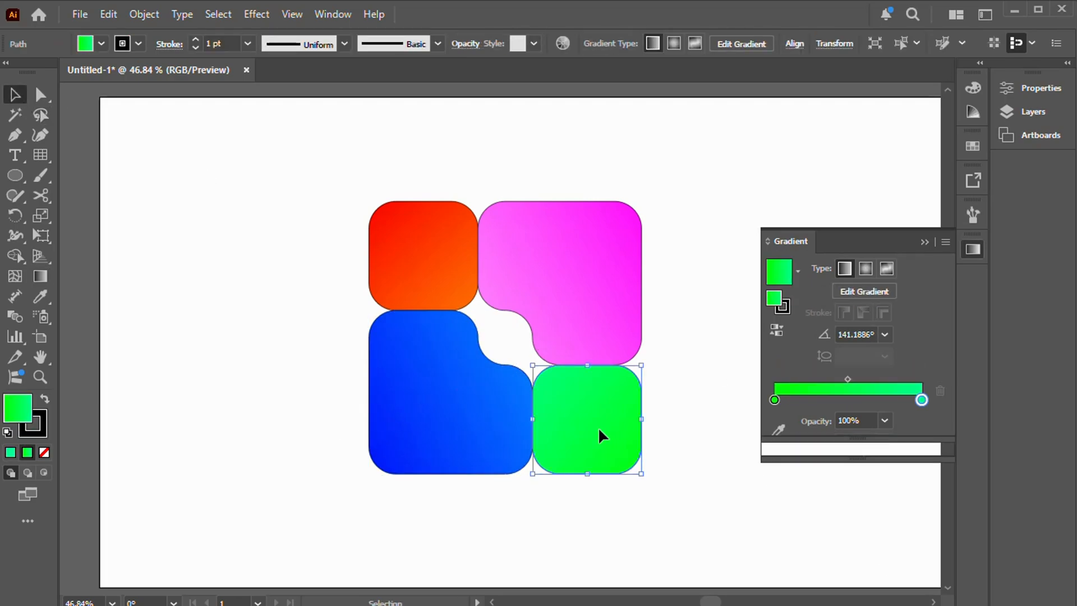
{"action": "double_click", "coordinate": [922, 400]}
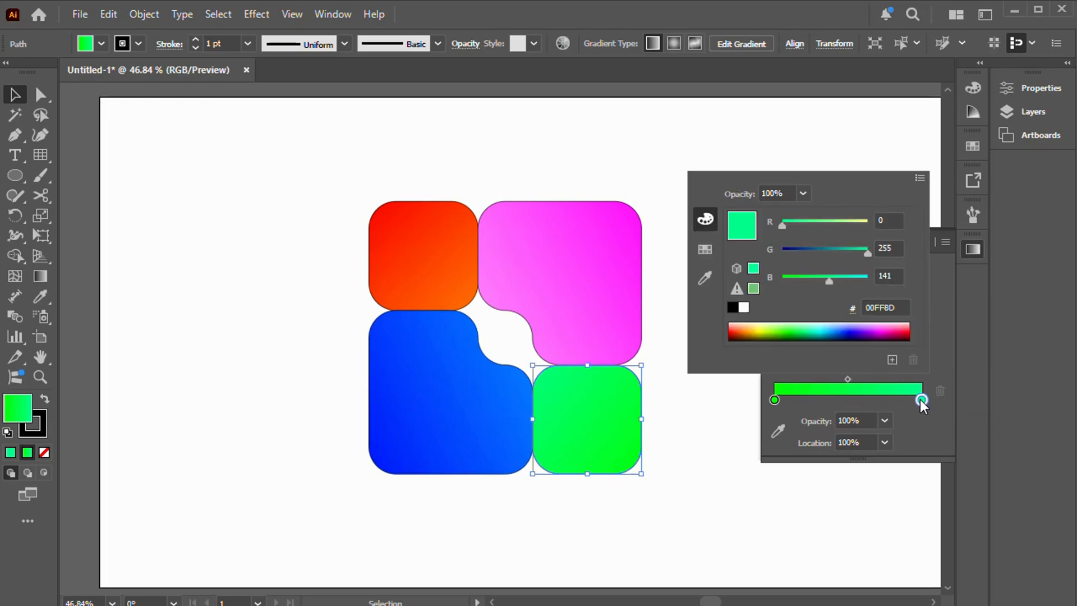
{"action": "left_click_drag", "start_coordinate": [828, 285], "coordinate": [833, 281]}
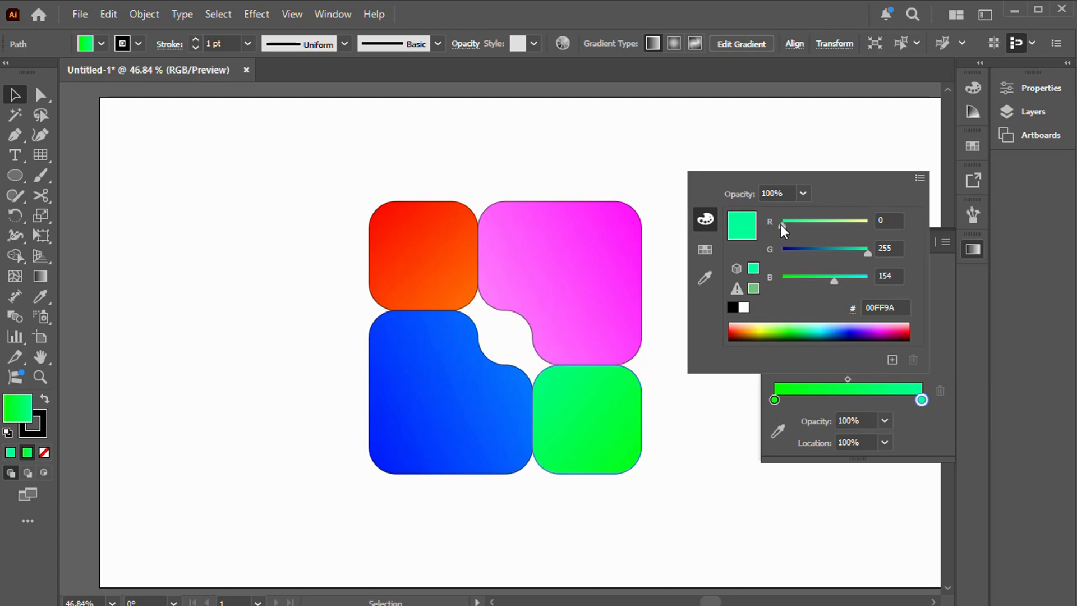
{"action": "left_click_drag", "start_coordinate": [782, 226], "coordinate": [839, 226]}
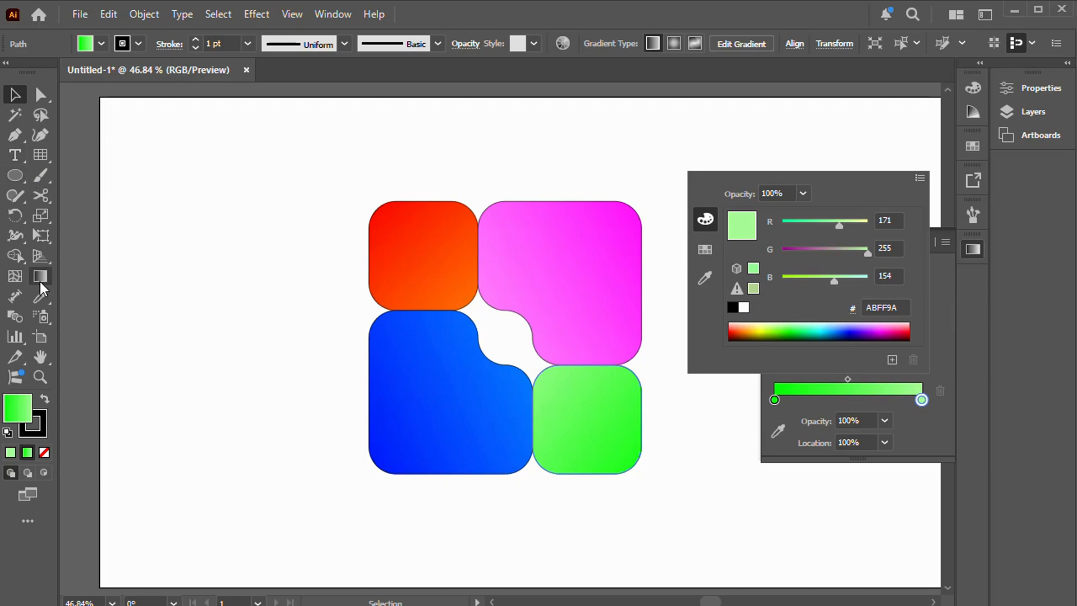
Step: Set the green square's ending gradient stop to pale green D6FFB6, with red 214 and blue 182, then collapse the gradient settings and deselect
{"action": "left_click", "coordinate": [600, 423]}
{"action": "left_click", "coordinate": [41, 276]}
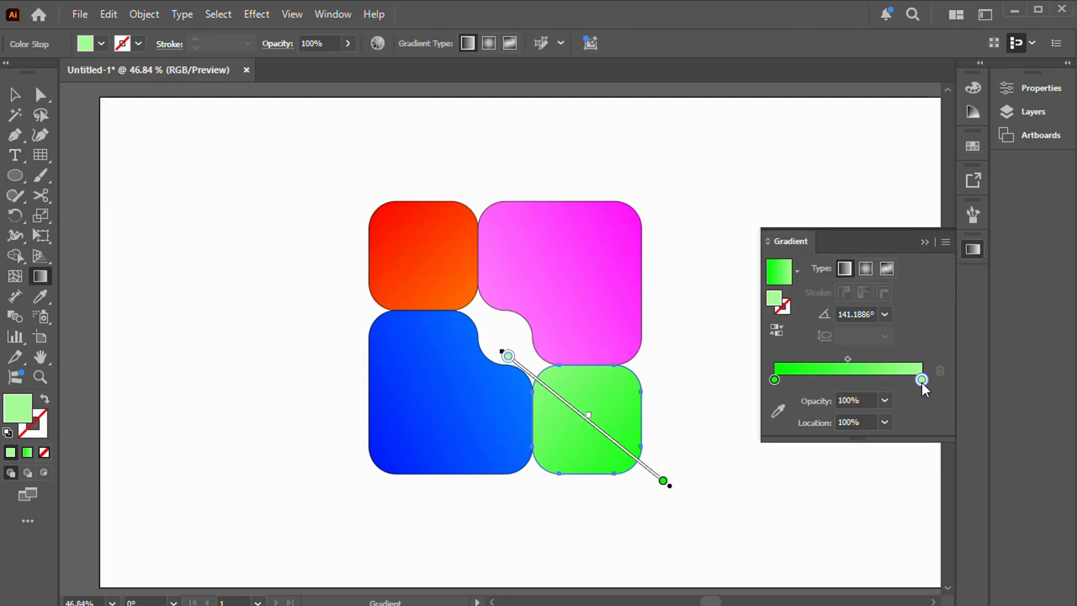
{"action": "double_click", "coordinate": [921, 381]}
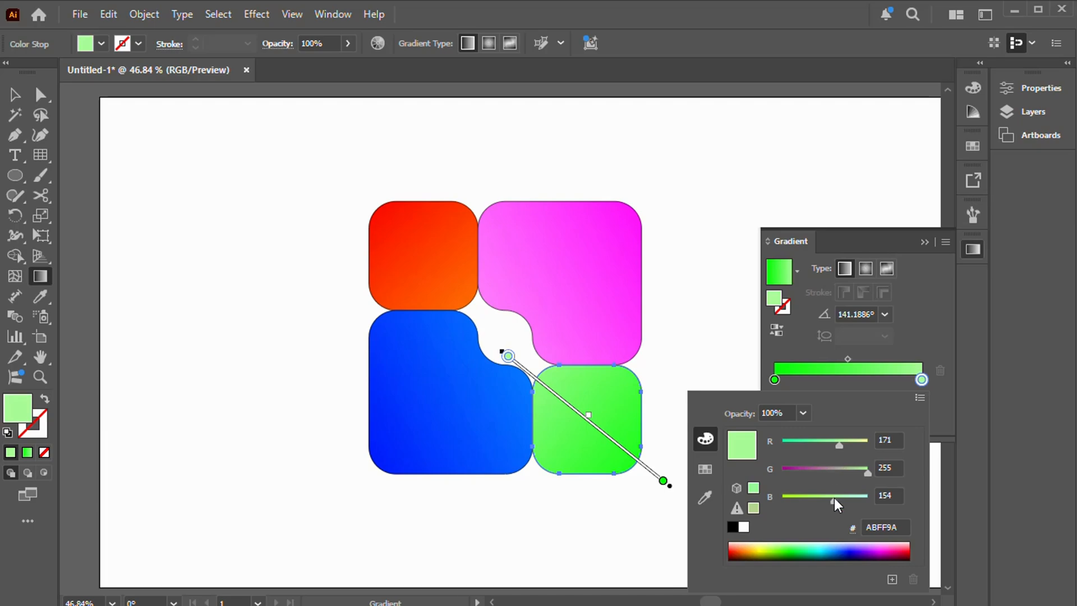
{"action": "left_click_drag", "start_coordinate": [834, 498], "coordinate": [842, 499]}
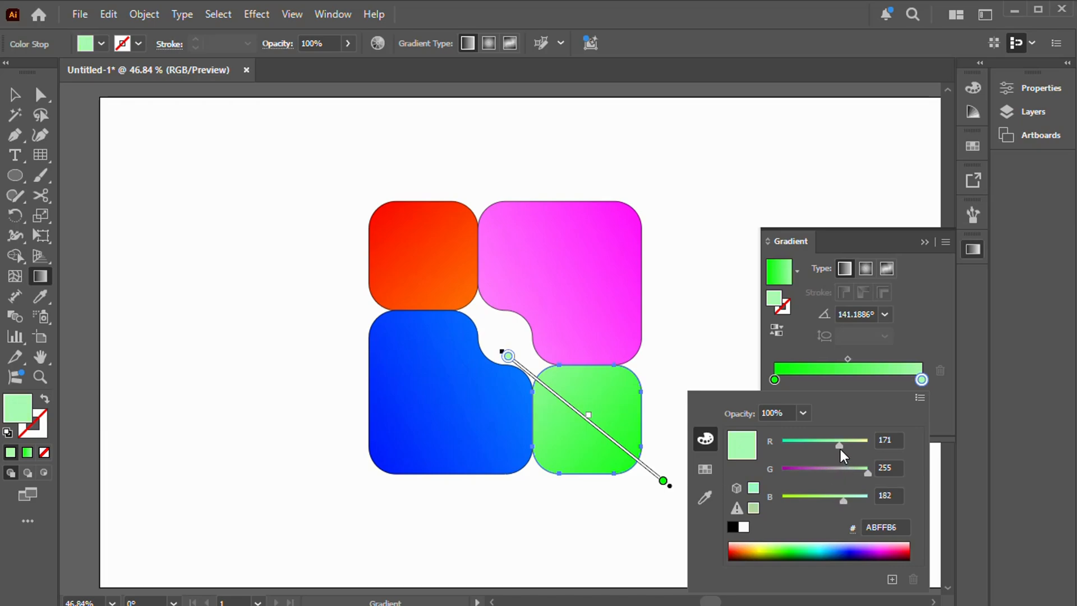
{"action": "left_click_drag", "start_coordinate": [840, 449], "coordinate": [853, 445]}
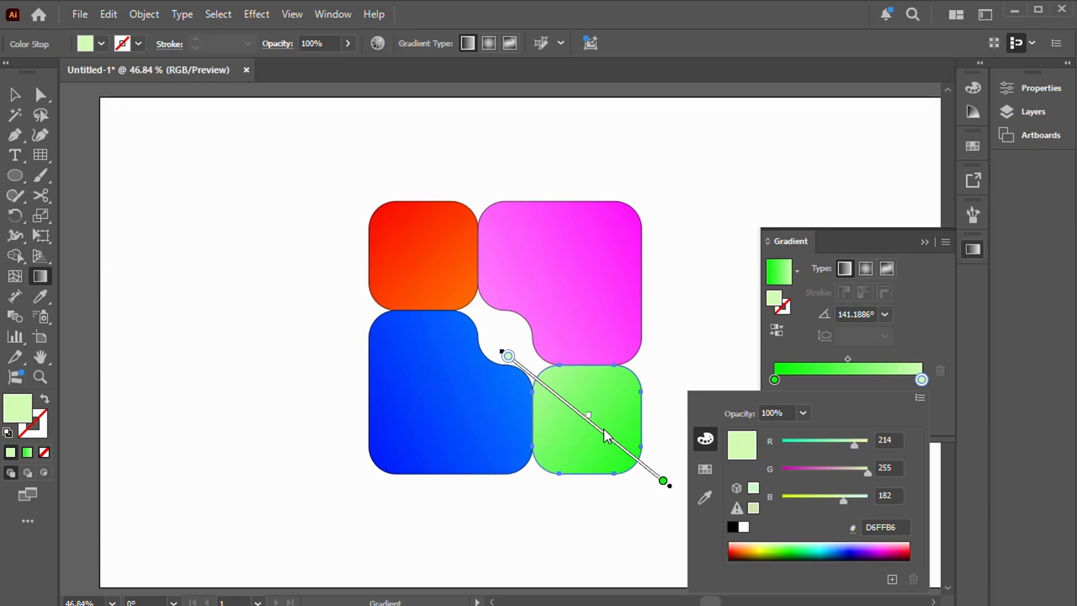
{"action": "mouse_move", "coordinate": [854, 446]}
{"action": "left_mouse_down"}
{"action": "mouse_move", "coordinate": [834, 448]}
{"action": "mouse_move", "coordinate": [854, 450]}
{"action": "left_mouse_up"}
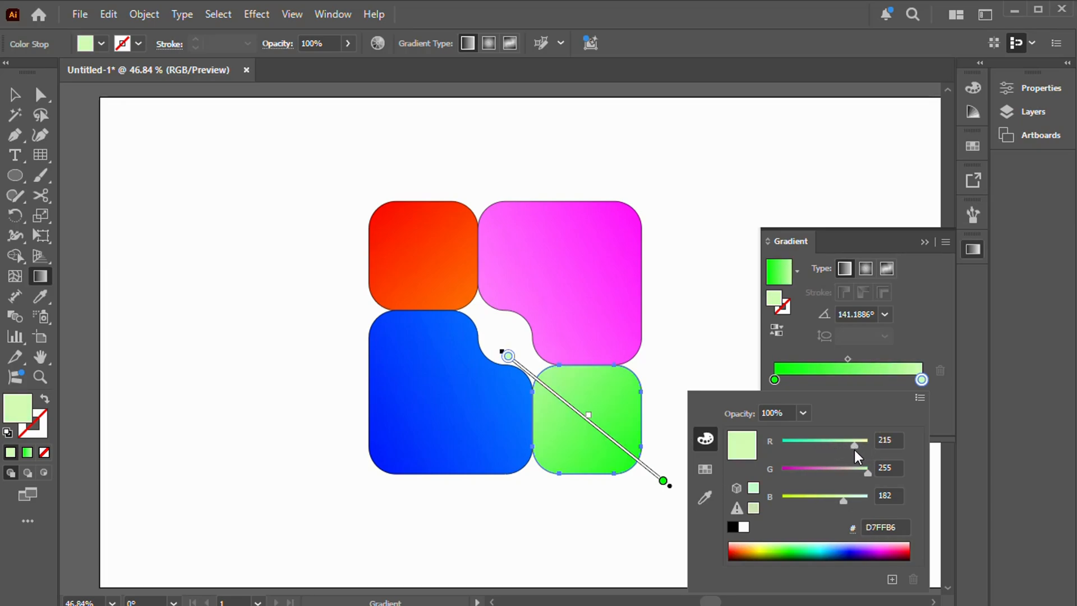
{"action": "left_click", "coordinate": [14, 96]}
{"action": "left_click", "coordinate": [924, 242]}
{"action": "left_click", "coordinate": [14, 95]}
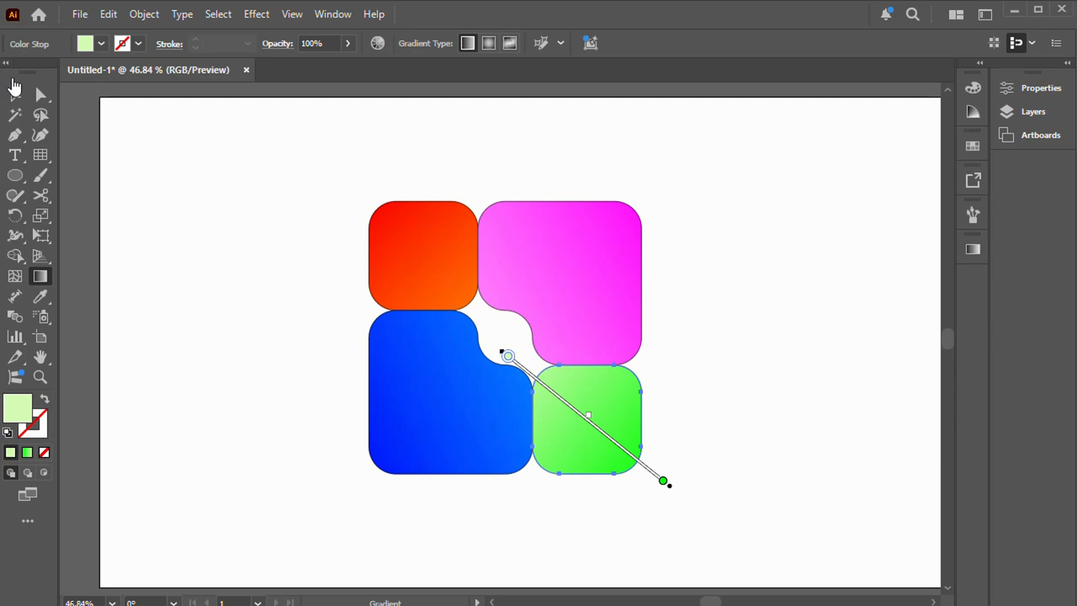
{"action": "left_click", "coordinate": [674, 199]}
Step: Remove the black stroke from all four logo shapes and deselect them
{"action": "left_click_drag", "start_coordinate": [344, 196], "coordinate": [433, 351]}
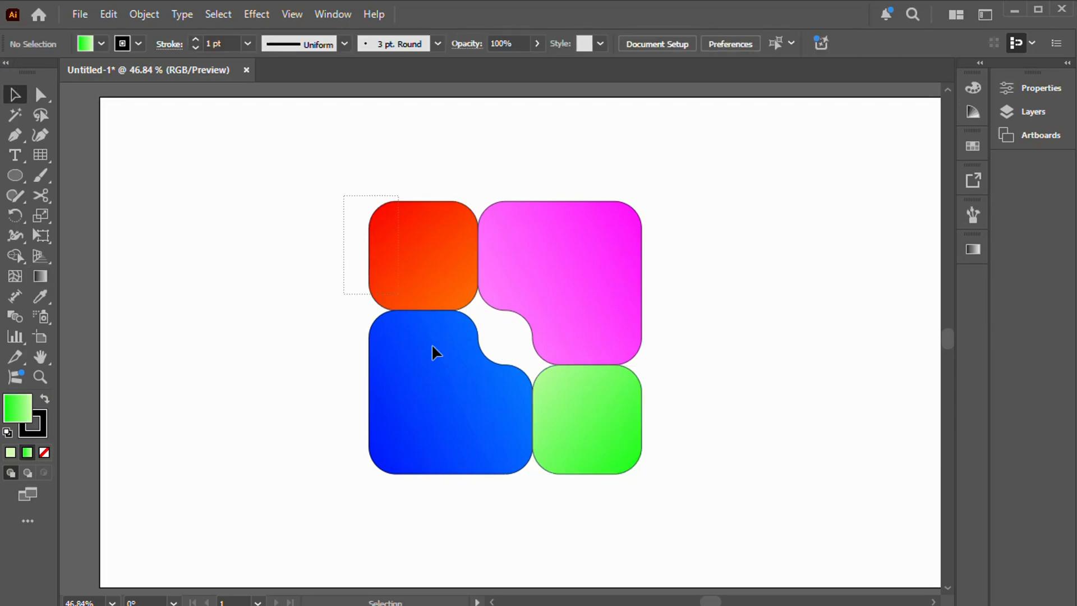
{"action": "left_click_drag", "start_coordinate": [726, 476], "coordinate": [729, 477]}
{"action": "left_click", "coordinate": [43, 423]}
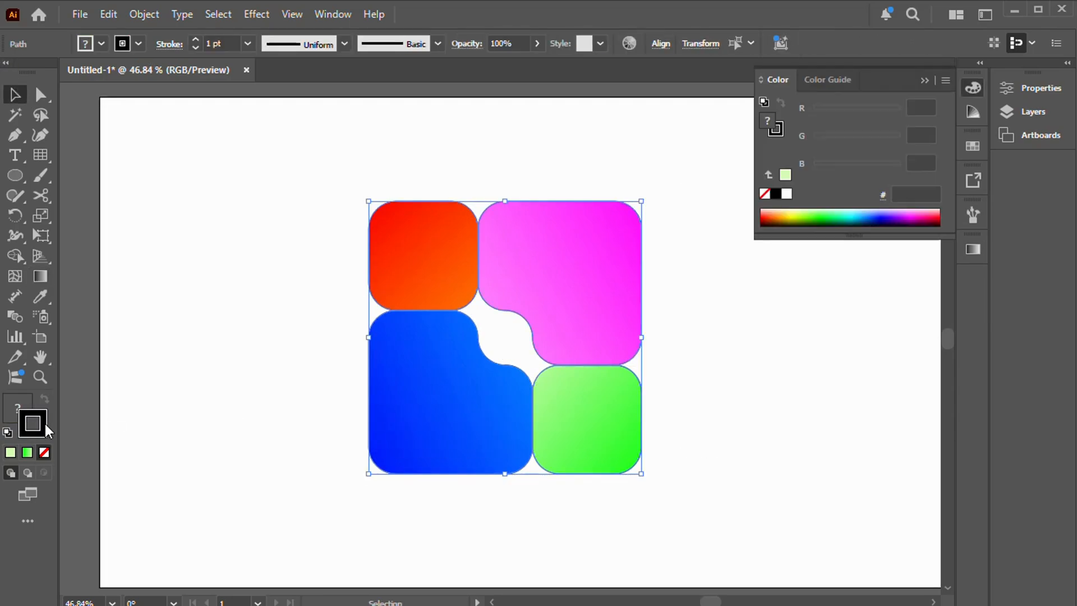
{"action": "left_click", "coordinate": [45, 450]}
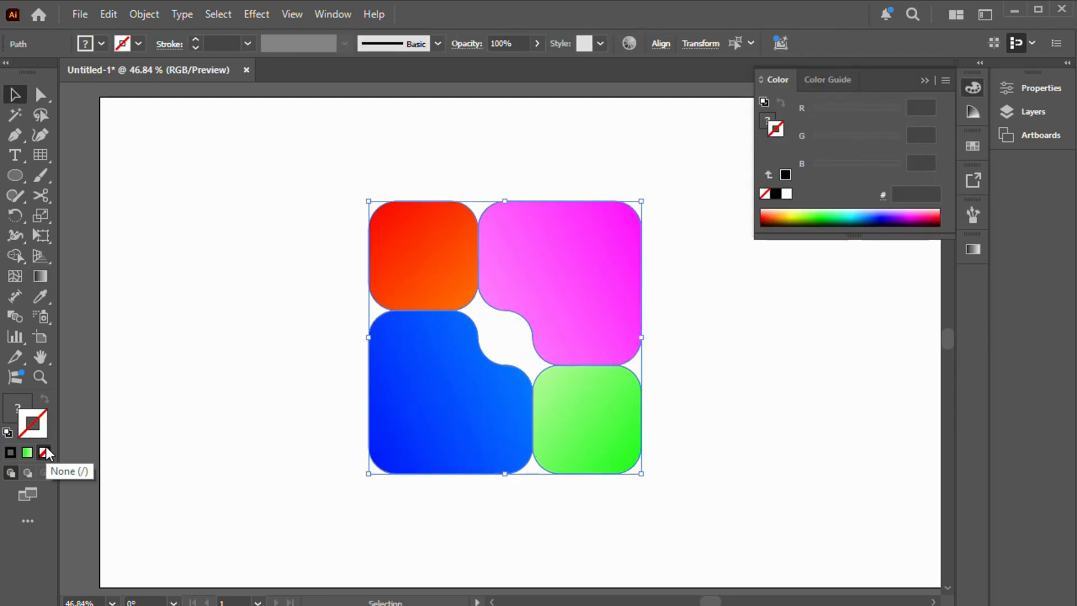
{"action": "left_click", "coordinate": [924, 81]}
{"action": "left_click", "coordinate": [878, 215]}
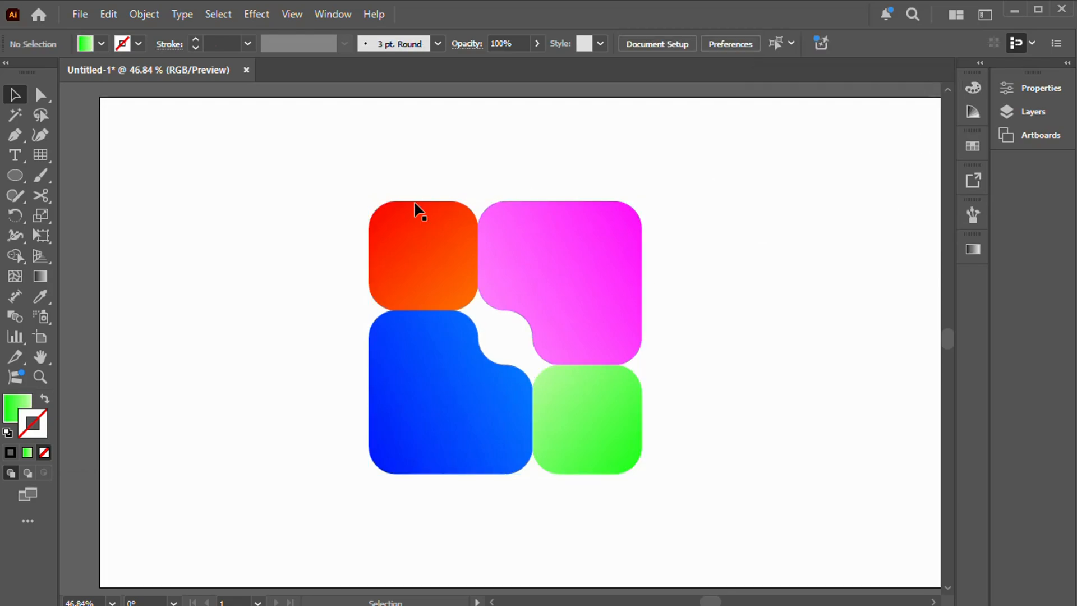
Step: Group the four logo shapes, shift the group slightly toward the upper right of the artboard, and deselect it
{"action": "left_click_drag", "start_coordinate": [327, 180], "coordinate": [734, 502]}
{"action": "left_click", "coordinate": [144, 14]}
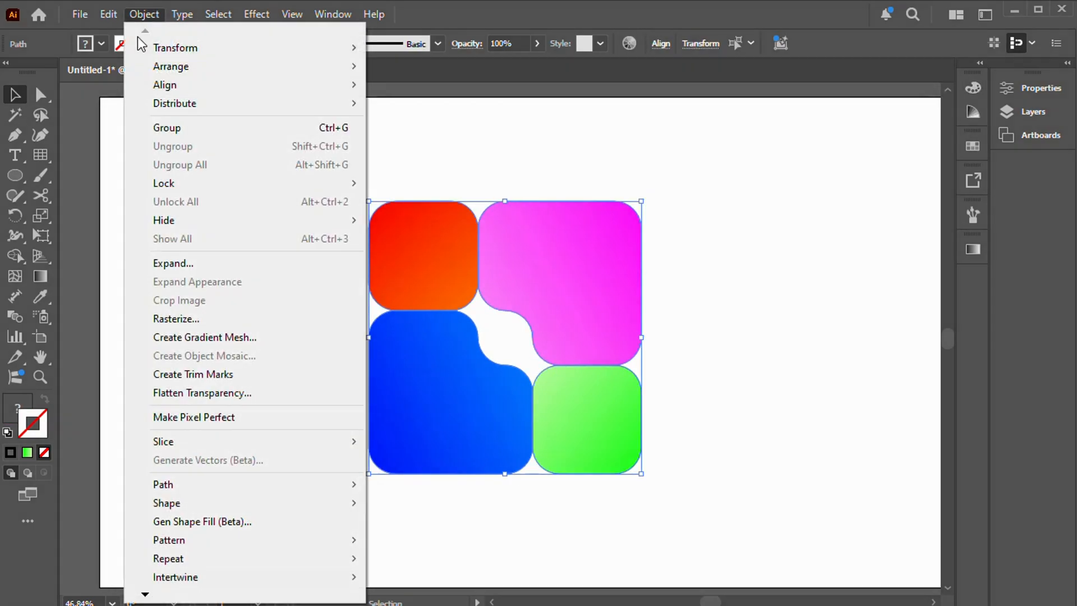
{"action": "left_click", "coordinate": [149, 127]}
{"action": "left_click", "coordinate": [816, 272]}
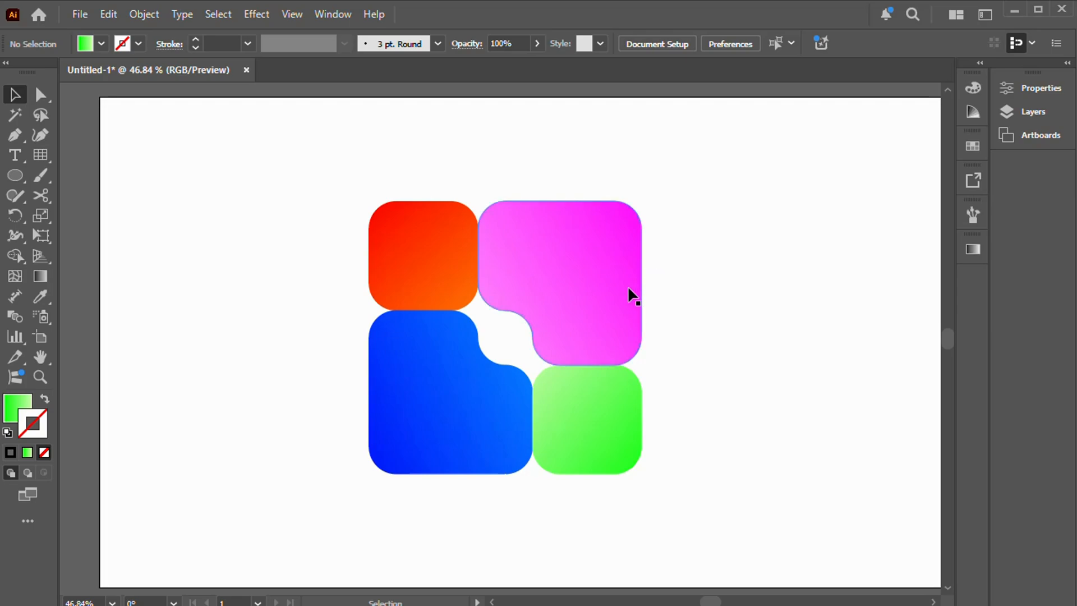
{"action": "left_click_drag", "start_coordinate": [630, 294], "coordinate": [657, 284]}
{"action": "left_click", "coordinate": [842, 252]}
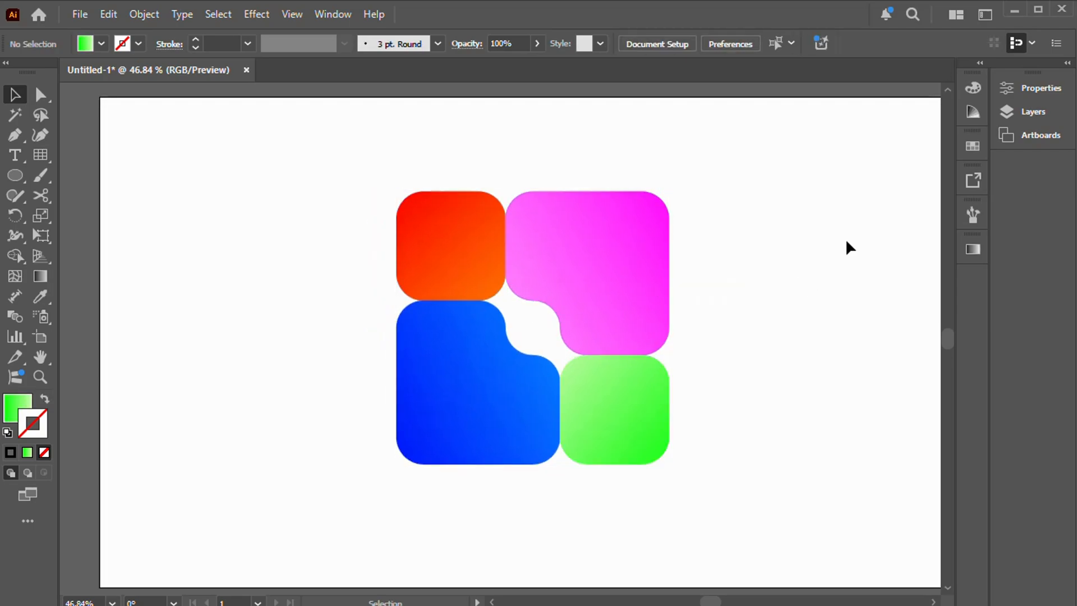